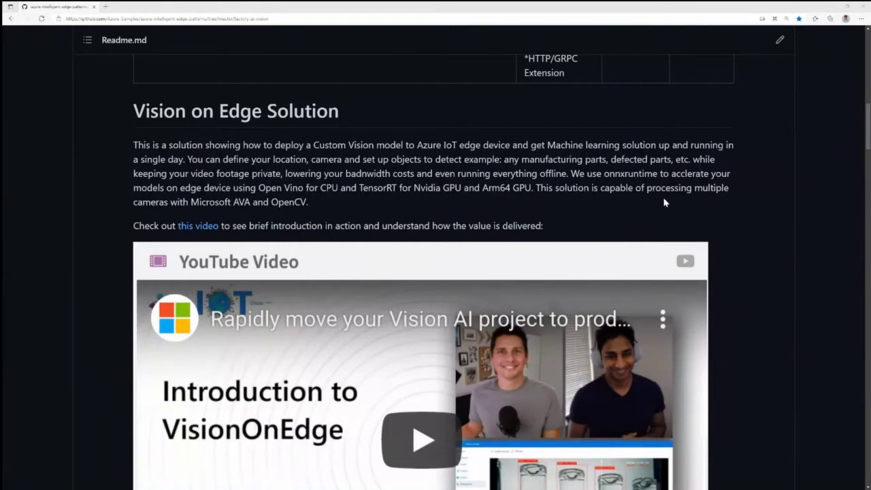
Review the Vision on Edge readme, from the solution overview through the product list, prerequisites and AVA module architecture diagram
{"action": "scroll", "coordinate": [676, 170], "scroll_direction": "down", "scroll_amount": 5}
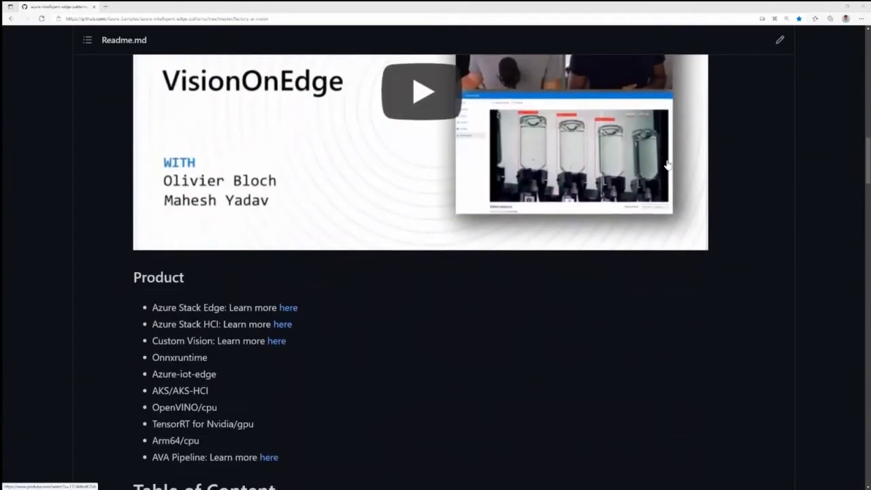
{"action": "scroll", "coordinate": [670, 164], "scroll_direction": "down", "scroll_amount": 2}
{"action": "scroll", "coordinate": [666, 161], "scroll_direction": "down", "scroll_amount": 2}
{"action": "scroll", "coordinate": [666, 161], "scroll_direction": "down", "scroll_amount": 1}
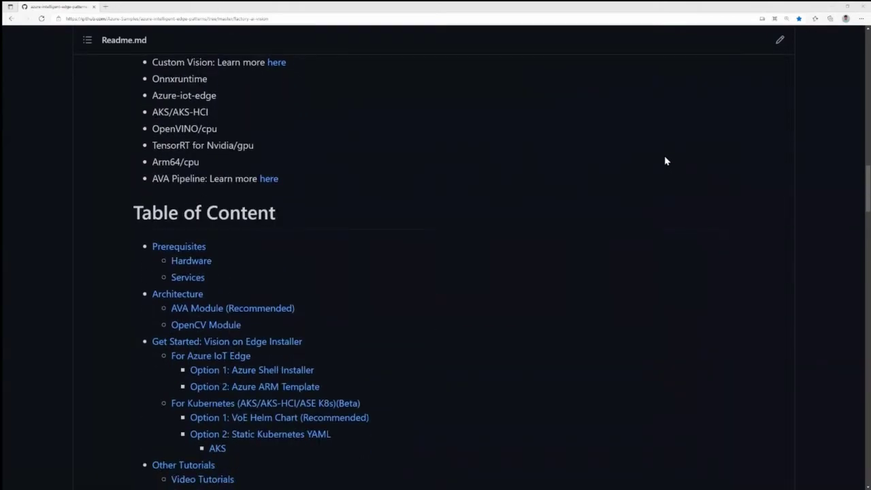
{"action": "scroll", "coordinate": [663, 160], "scroll_direction": "down", "scroll_amount": 10}
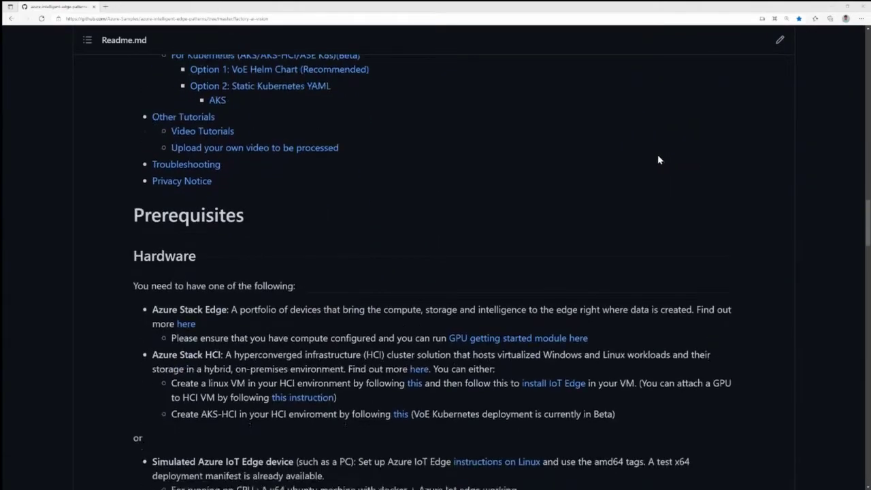
{"action": "scroll", "coordinate": [660, 160], "scroll_direction": "down", "scroll_amount": 6}
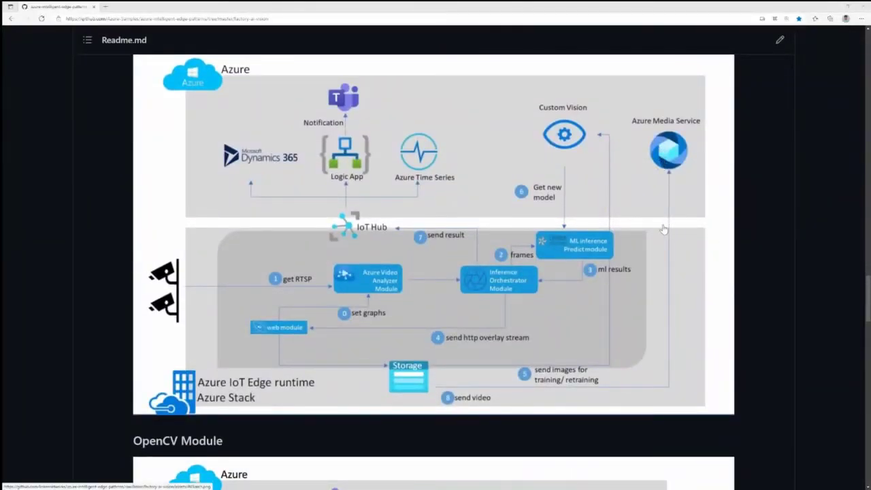
{"action": "scroll", "coordinate": [663, 230], "scroll_direction": "up", "scroll_amount": 15}
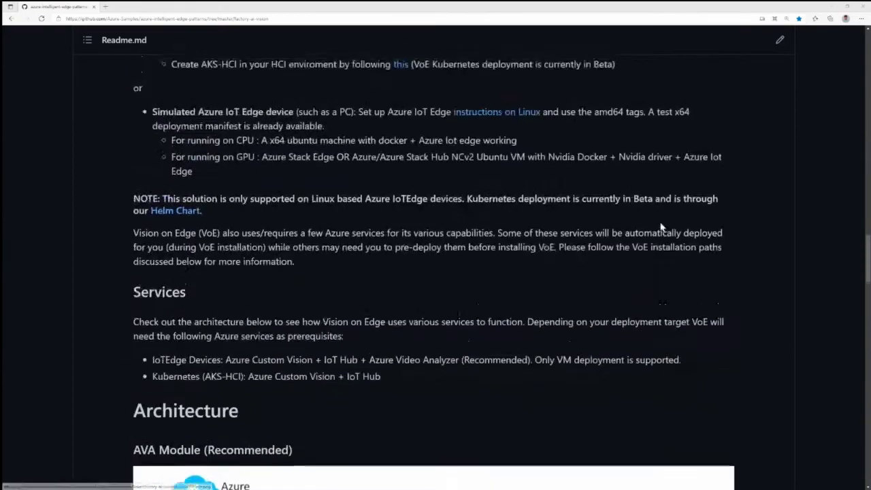
{"action": "scroll", "coordinate": [665, 228], "scroll_direction": "up", "scroll_amount": 15}
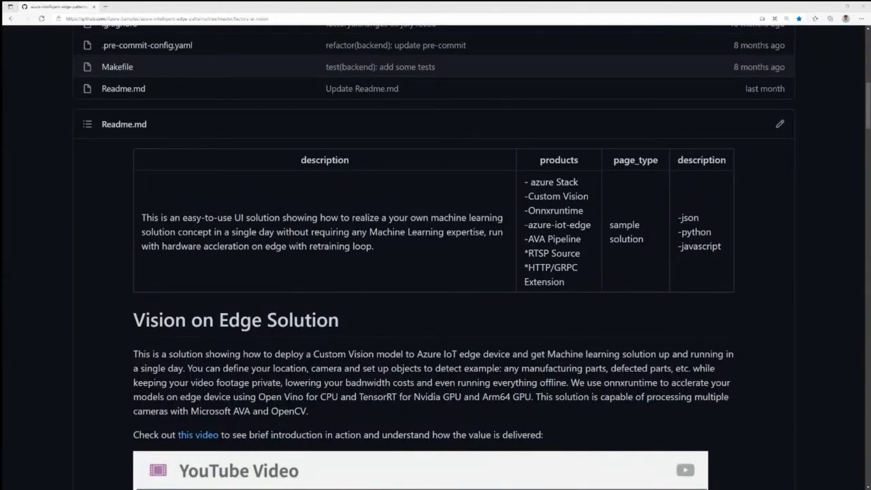
Switch to the CPU VM's terminal and list its IoT Edge modules with "sudo iotedge list"
{"action": "key", "text": "alt+Tab"}
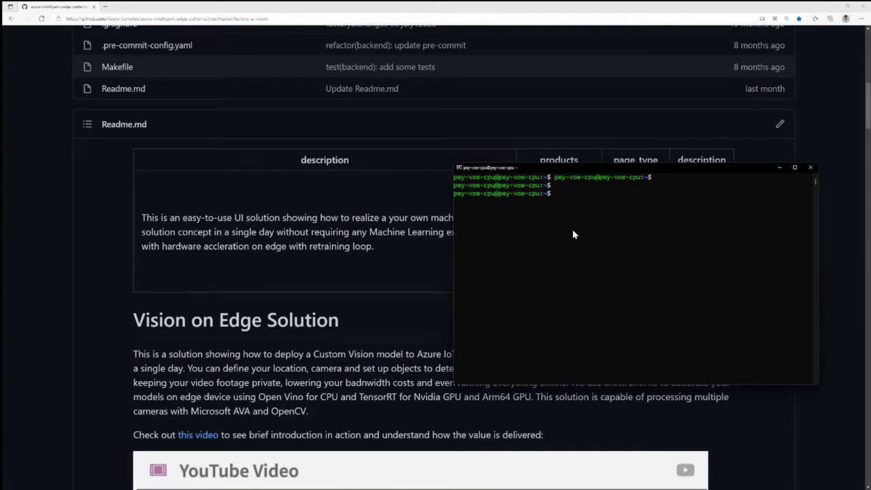
{"action": "type", "text": "clear"}
{"action": "left_click", "coordinate": [549, 234]}
{"action": "key", "text": "Escape"}
{"action": "key", "text": "Up"}
{"action": "key", "text": "Up"}
{"action": "key", "text": "Down"}
{"action": "key", "text": "Return"}
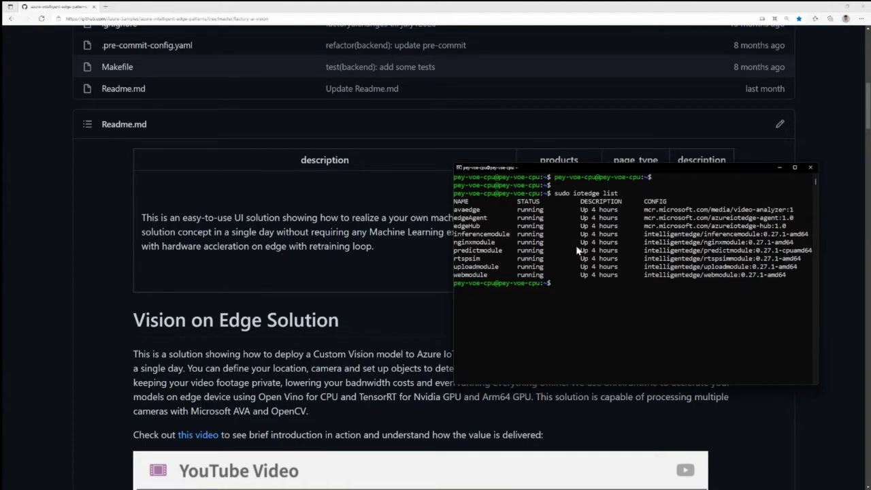
Query the CPU VM's public IP address with "curl ifconfig.me"
{"action": "left_click", "coordinate": [569, 294]}
{"action": "key", "text": "Escape"}
{"action": "key", "text": "Up"}
{"action": "key", "text": "Up"}
{"action": "key", "text": "Down"}
{"action": "key", "text": "Up"}
{"action": "key", "text": "Up"}
{"action": "key", "text": "Return"}
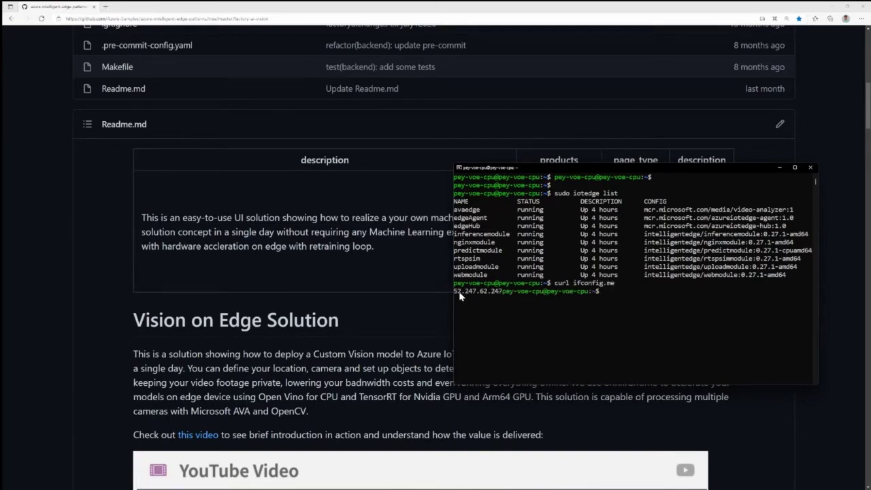
Copy the CPU VM's public IP and open 52.247.62.247:8181 in a new browser tab
{"action": "left_click_drag", "start_coordinate": [456, 294], "coordinate": [502, 294]}
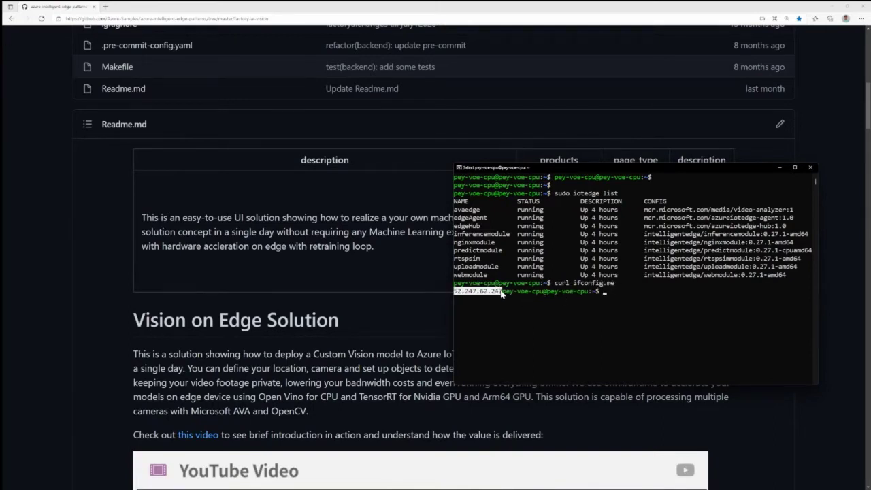
{"action": "right_click", "coordinate": [502, 294]}
{"action": "left_click", "coordinate": [187, 6]}
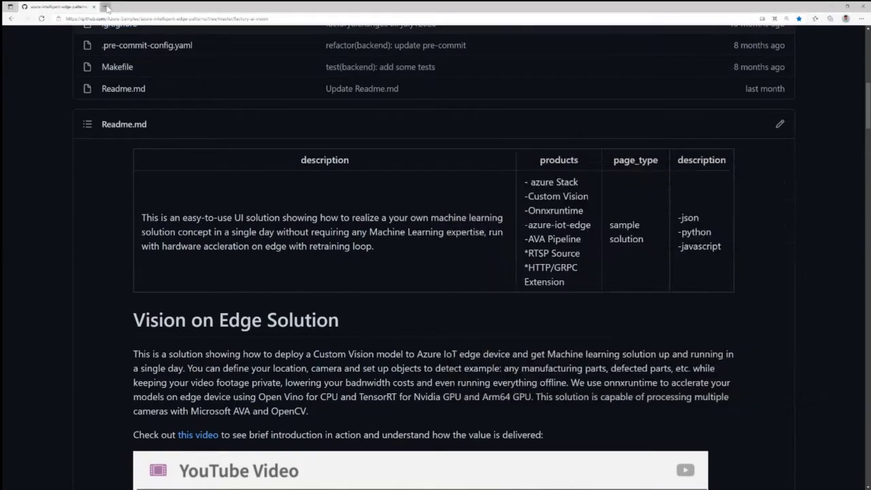
{"action": "type", "text": "52.247.62.247"}
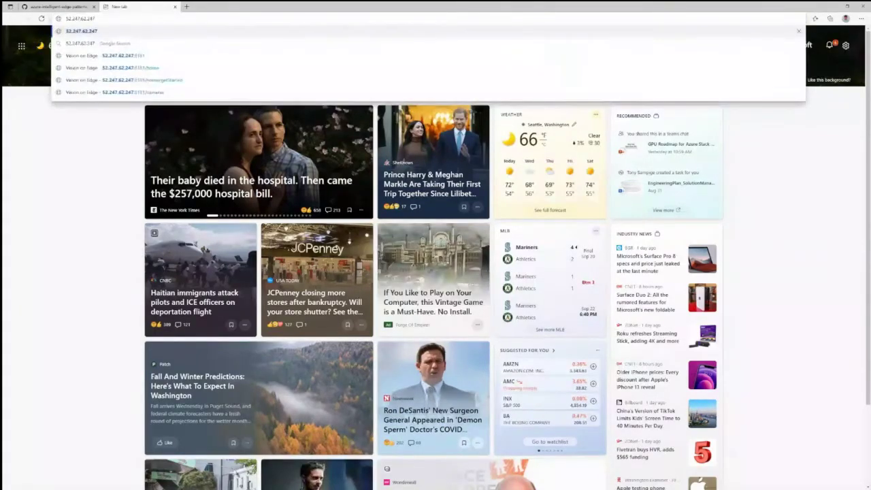
{"action": "type", "text": ":8181"}
{"action": "key", "text": "Return"}
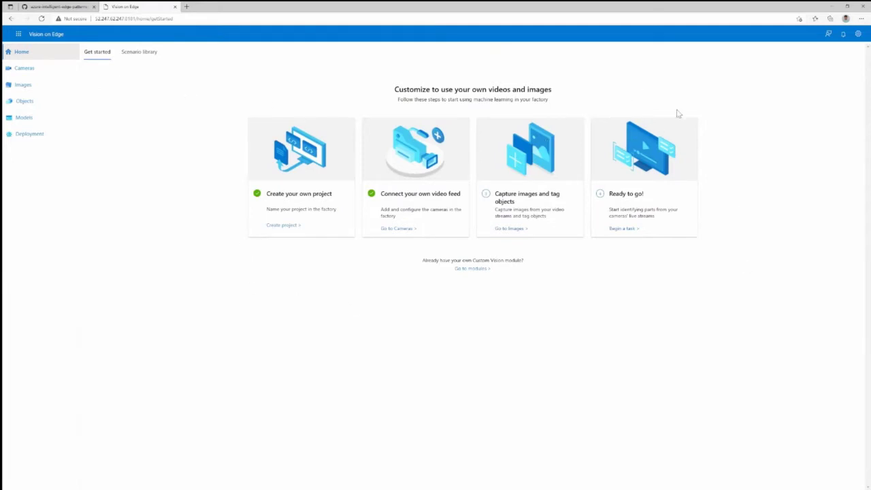
Deploy the pre-built Counting objects scenario from the scenario library, keeping its Demo Part Counting Project model, Scenario 1 camera and Box object
{"action": "left_click", "coordinate": [139, 57]}
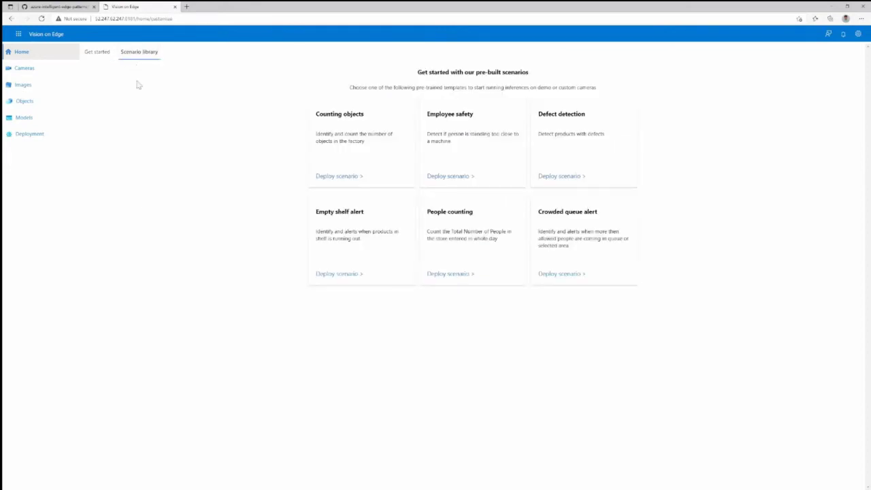
{"action": "left_click", "coordinate": [339, 177]}
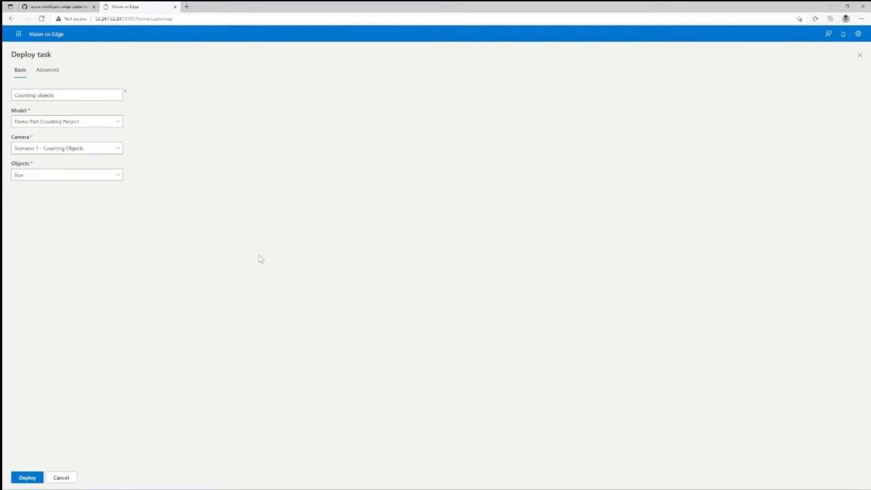
{"action": "left_click", "coordinate": [60, 477]}
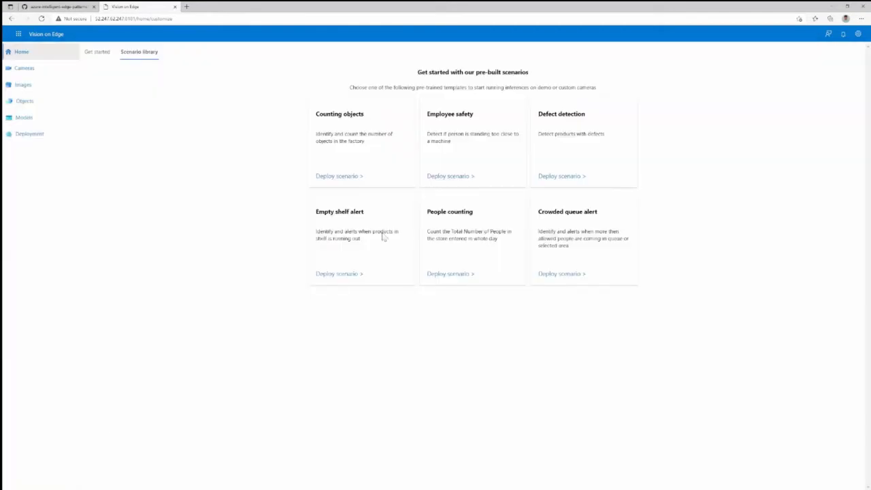
{"action": "left_click", "coordinate": [346, 179]}
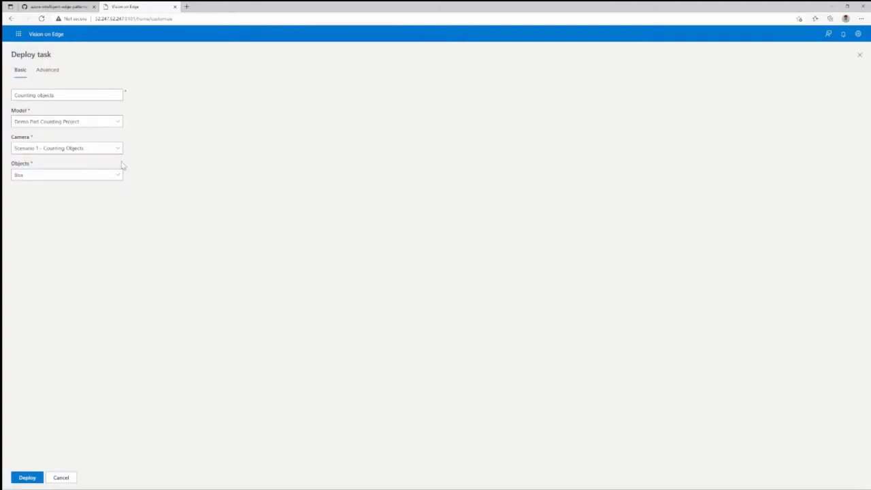
{"action": "left_click", "coordinate": [47, 71]}
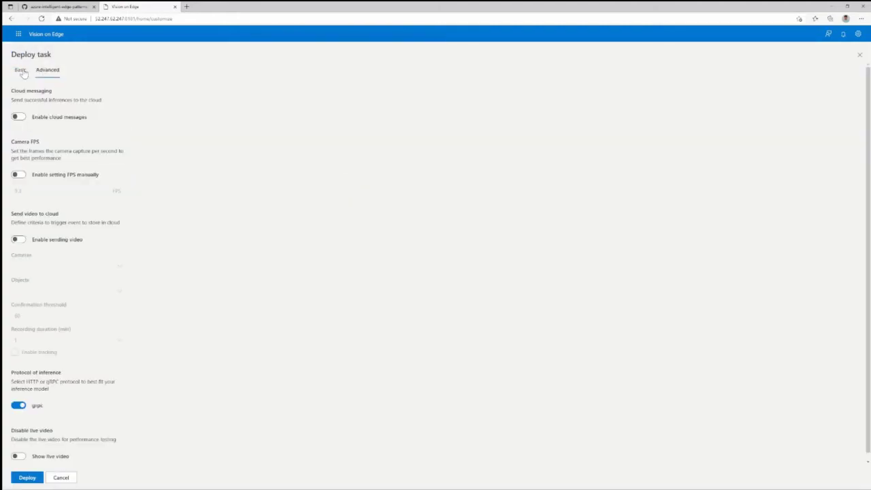
{"action": "left_click", "coordinate": [21, 71]}
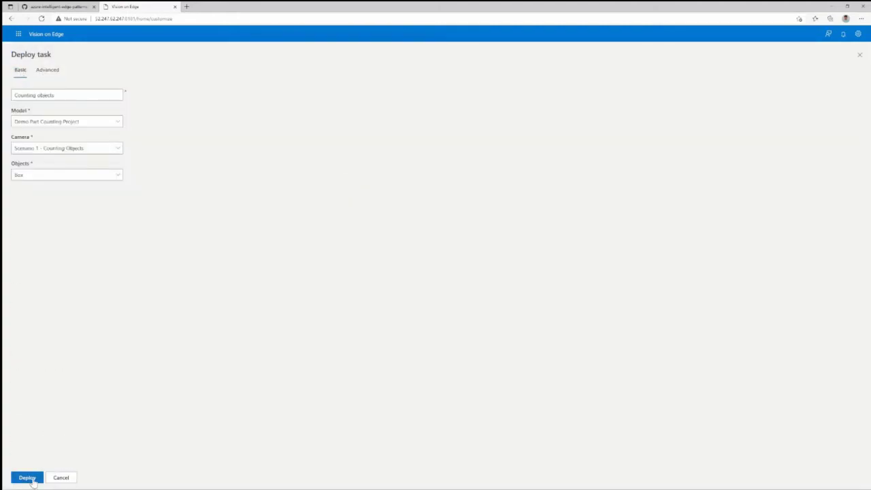
{"action": "left_click", "coordinate": [28, 478]}
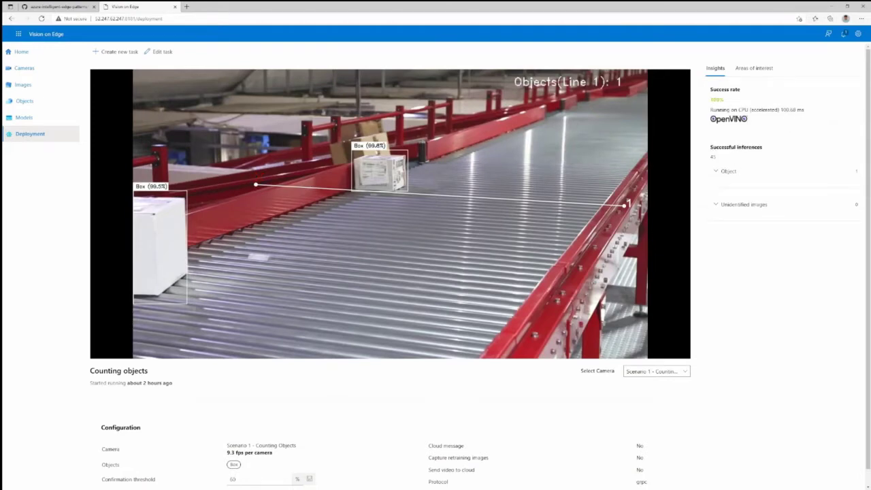
Examine the CPU deployment's inference latency in the insights and its camera frame rate in the configuration
{"action": "left_click_drag", "start_coordinate": [780, 110], "coordinate": [813, 115]}
{"action": "left_click", "coordinate": [813, 115]}
{"action": "left_click_drag", "start_coordinate": [225, 457], "coordinate": [283, 458]}
{"action": "left_click", "coordinate": [283, 458]}
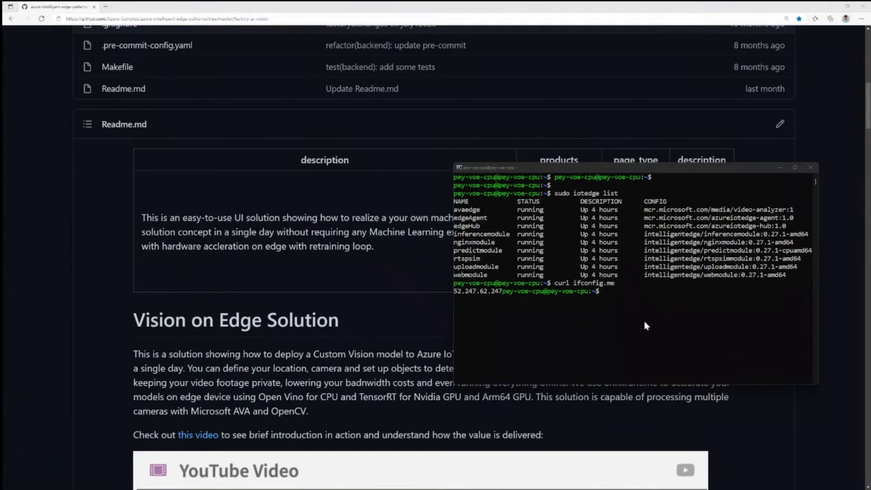
Return to the terminal and place the CPU and GPU VM terminal windows side by side
{"action": "left_click", "coordinate": [646, 326]}
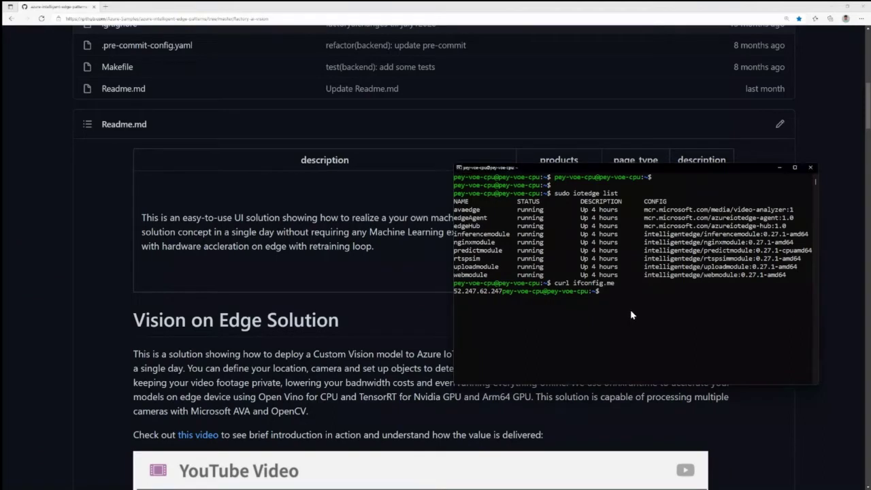
{"action": "left_click_drag", "start_coordinate": [621, 170], "coordinate": [596, 144]}
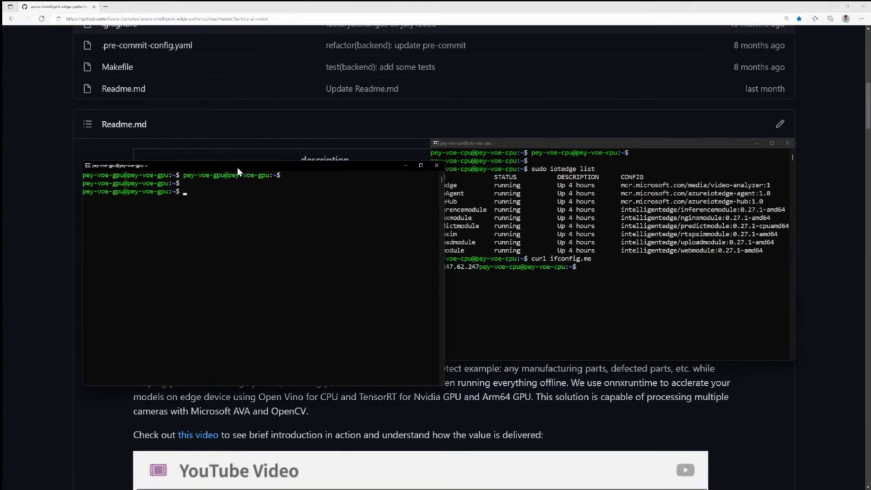
{"action": "left_click", "coordinate": [161, 172]}
List the IoT Edge modules on the GPU VM with "sudo iotedge list"
{"action": "left_click", "coordinate": [221, 172]}
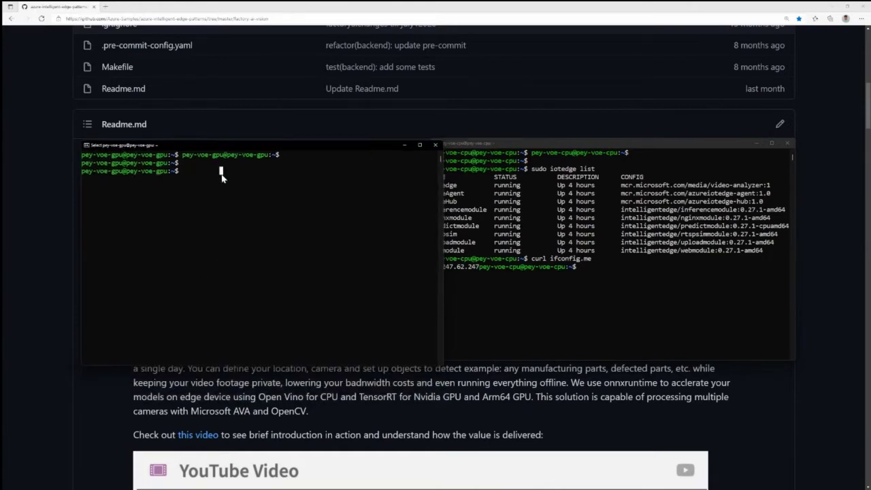
{"action": "key", "text": "Escape"}
{"action": "key", "text": "Up"}
{"action": "key", "text": "Up"}
{"action": "key", "text": "Down"}
{"action": "key", "text": "Up"}
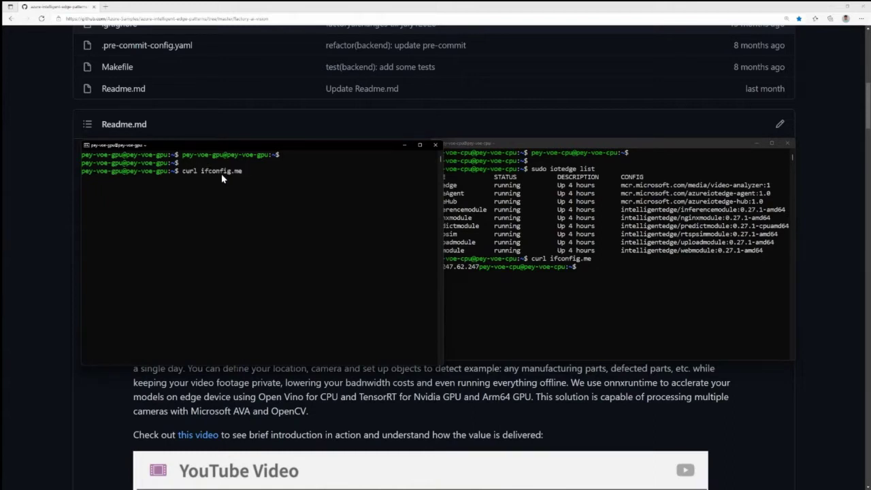
{"action": "key", "text": "Down"}
{"action": "key", "text": "Up"}
{"action": "key", "text": "Up"}
{"action": "key", "text": "Return"}
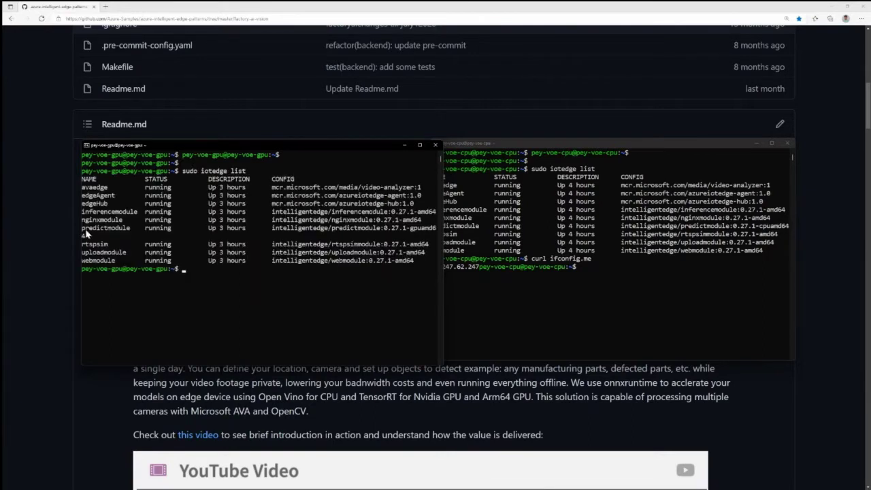
Point out the GPU VM's predictmodule entry, and query the VM's public IP address with "curl ifconfig.me"
{"action": "left_click_drag", "start_coordinate": [86, 233], "coordinate": [142, 225]}
{"action": "left_click", "coordinate": [210, 228]}
{"action": "key", "text": "Escape"}
{"action": "key", "text": "Up"}
{"action": "key", "text": "Up"}
{"action": "key", "text": "Up"}
{"action": "key", "text": "Return"}
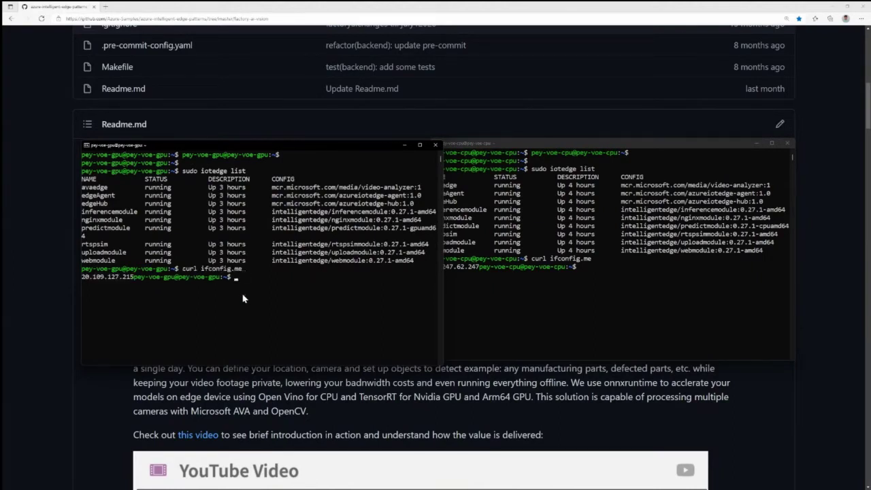
Copy the GPU VM's public IP and open Vision on Edge at 20.109.127.215:8181 in a new browser tab
{"action": "left_click_drag", "start_coordinate": [82, 277], "coordinate": [131, 279]}
{"action": "key", "text": "ctrl+c"}
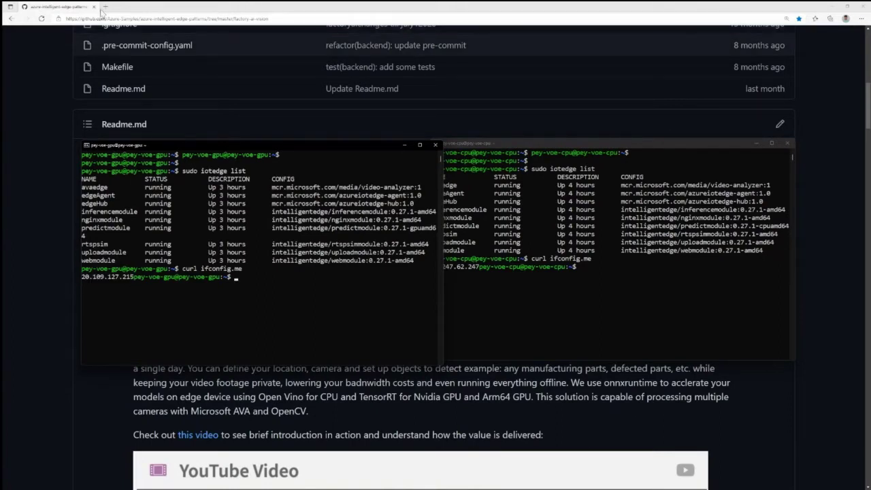
{"action": "left_click", "coordinate": [104, 7]}
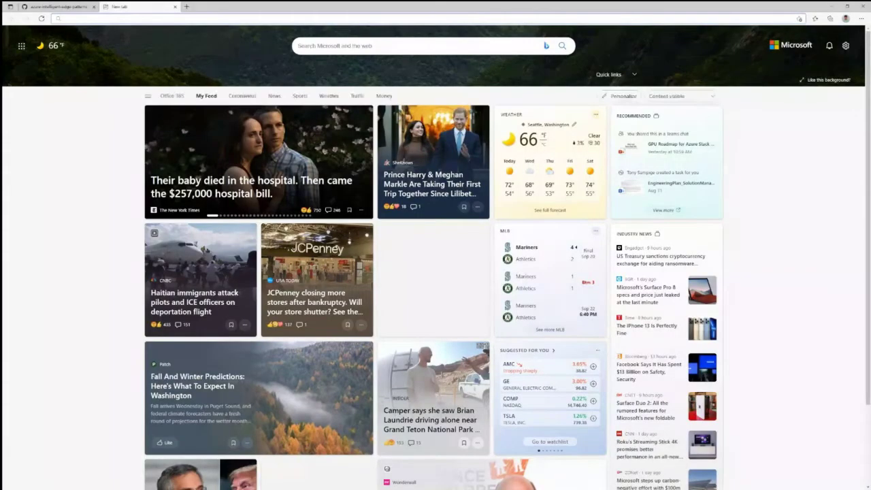
{"action": "key", "text": "ctrl+v"}
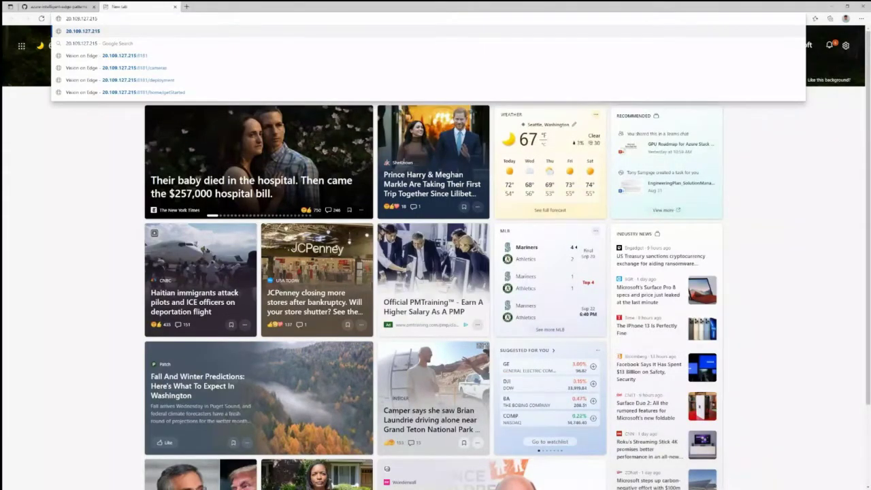
{"action": "key", "text": "Down"}
{"action": "key", "text": "Down"}
{"action": "key", "text": "Return"}
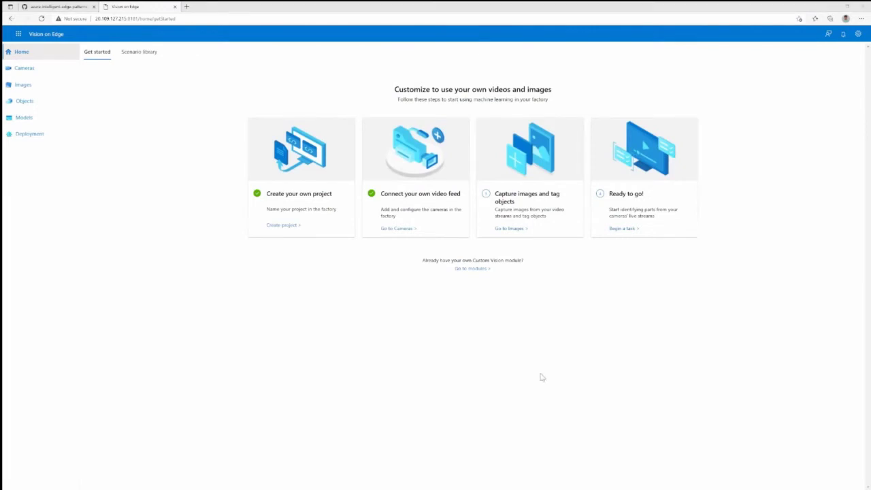
Deploy the Counting objects scenario on the GPU VM with its default model, camera and Box object after checking the advanced options
{"action": "left_click", "coordinate": [132, 58]}
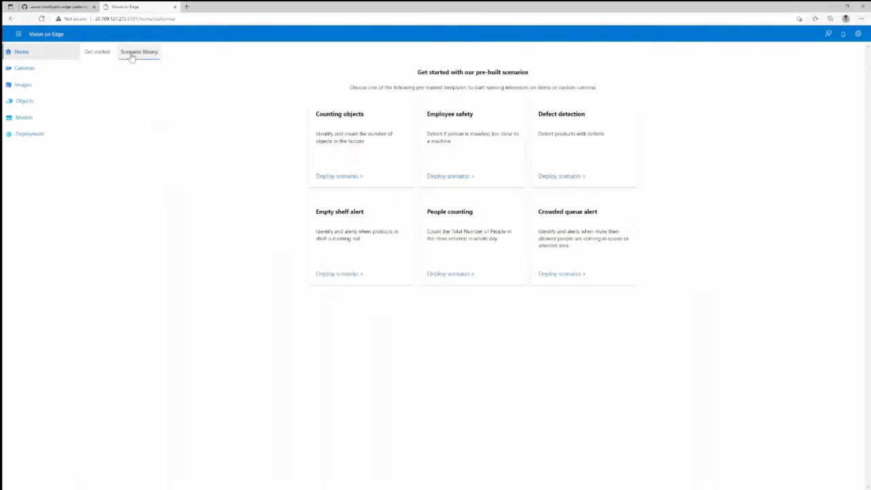
{"action": "left_click", "coordinate": [335, 176]}
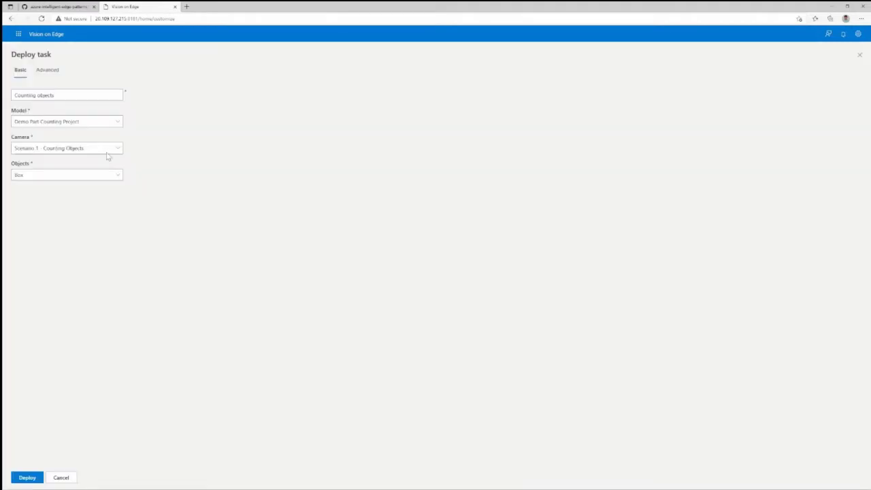
{"action": "left_click", "coordinate": [47, 70]}
{"action": "left_click", "coordinate": [20, 72]}
{"action": "left_click", "coordinate": [36, 478]}
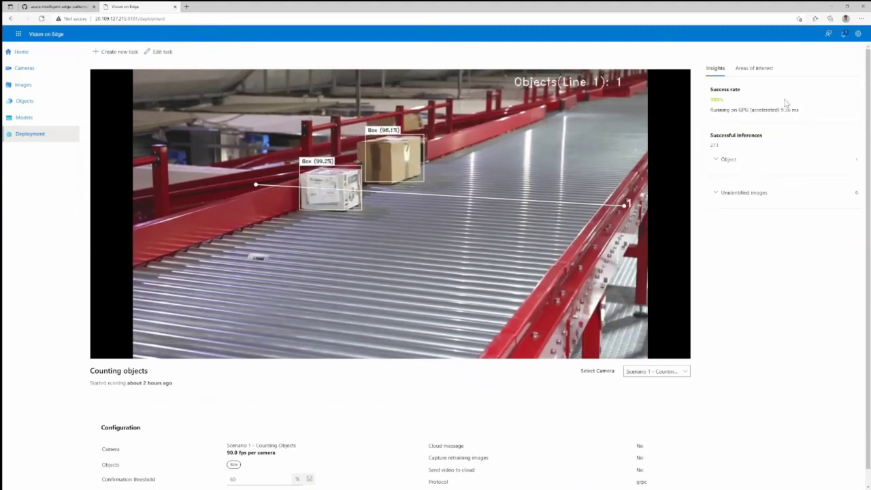
Point out the GPU inference time and the frames-per-second rate per camera on the Counting objects deployment
{"action": "left_click_drag", "start_coordinate": [781, 110], "coordinate": [798, 109]}
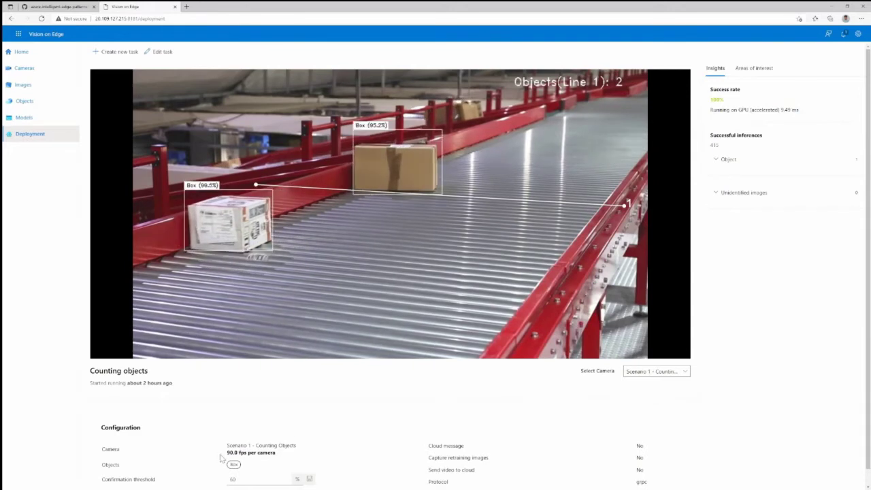
{"action": "left_click_drag", "start_coordinate": [227, 445], "coordinate": [299, 450]}
{"action": "left_click", "coordinate": [298, 455]}
{"action": "left_click", "coordinate": [228, 458]}
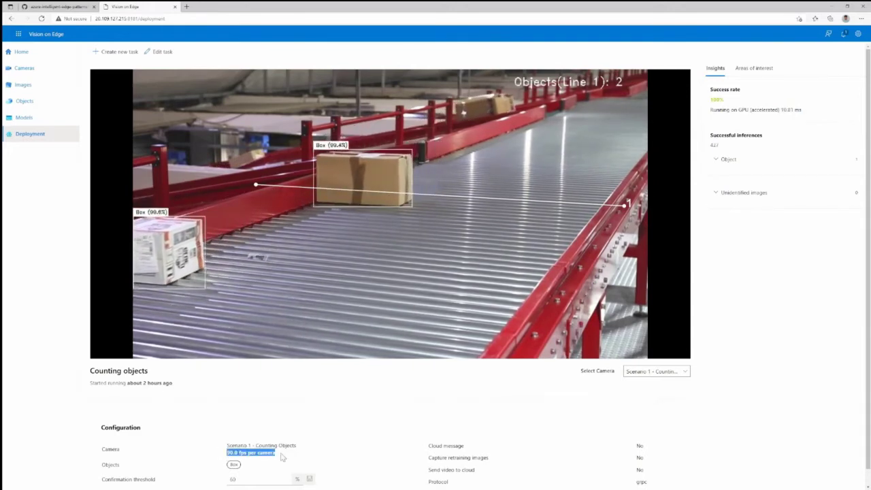
{"action": "left_click", "coordinate": [282, 458]}
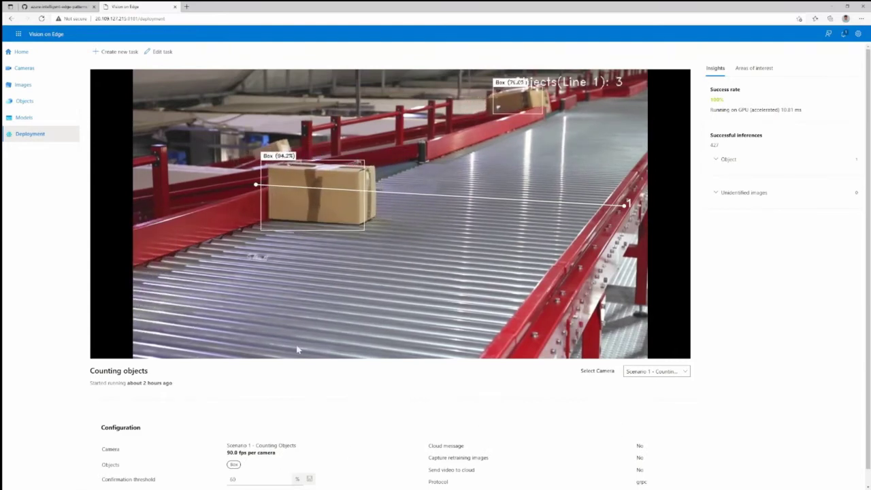
Edit the Counting objects task to add the Conveyor Belt 2 and Conveyor Belt 3 cameras
{"action": "left_click", "coordinate": [161, 53]}
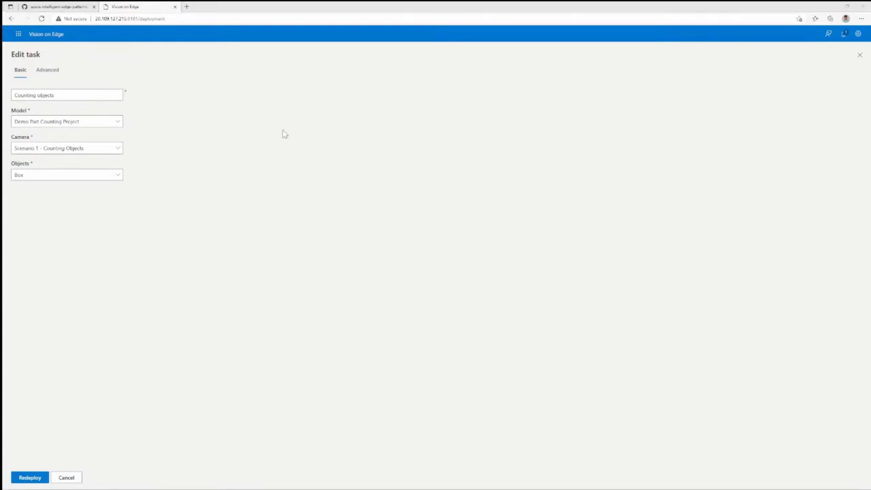
{"action": "left_click", "coordinate": [60, 150]}
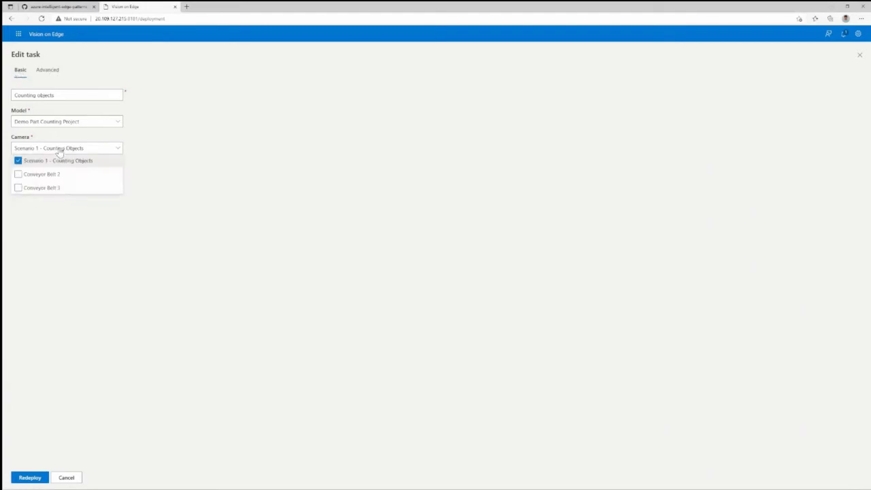
{"action": "left_click", "coordinate": [57, 176]}
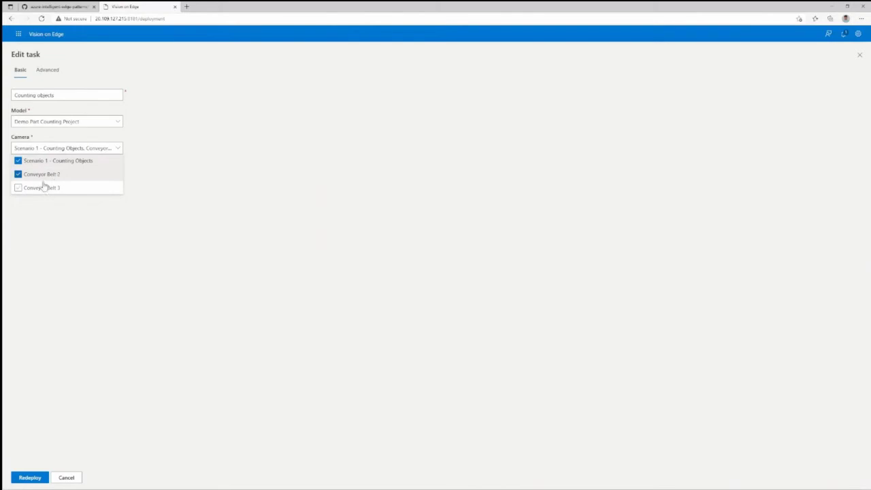
{"action": "left_click", "coordinate": [47, 191]}
Set the task's camera frame rate manually to 30 FPS and redeploy it
{"action": "left_click", "coordinate": [51, 75]}
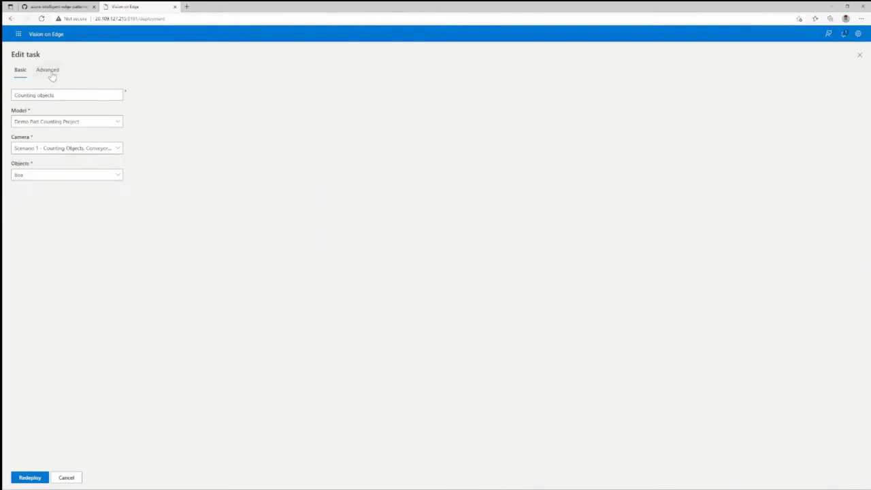
{"action": "left_click_drag", "start_coordinate": [26, 191], "coordinate": [8, 194]}
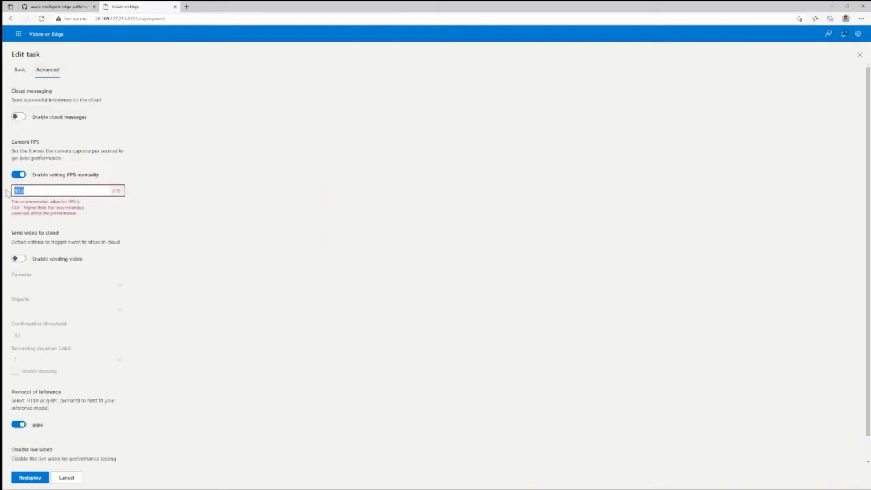
{"action": "type", "text": "30"}
{"action": "left_click", "coordinate": [222, 180]}
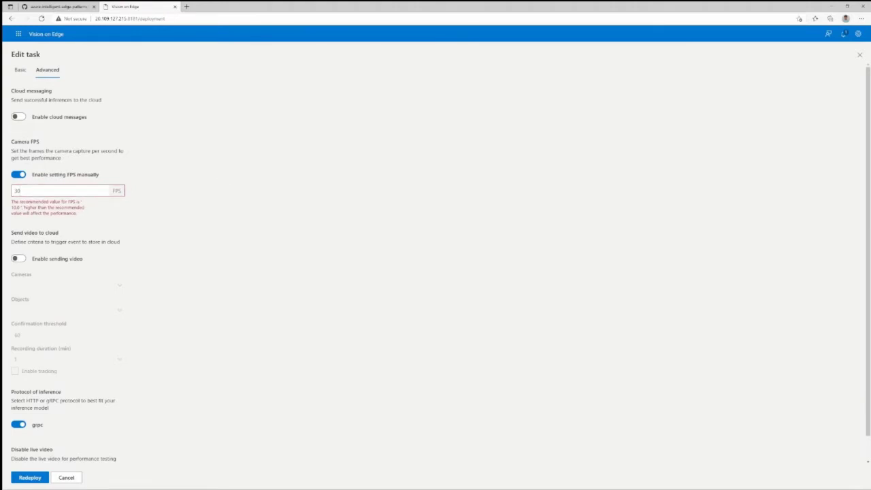
{"action": "left_click", "coordinate": [29, 478]}
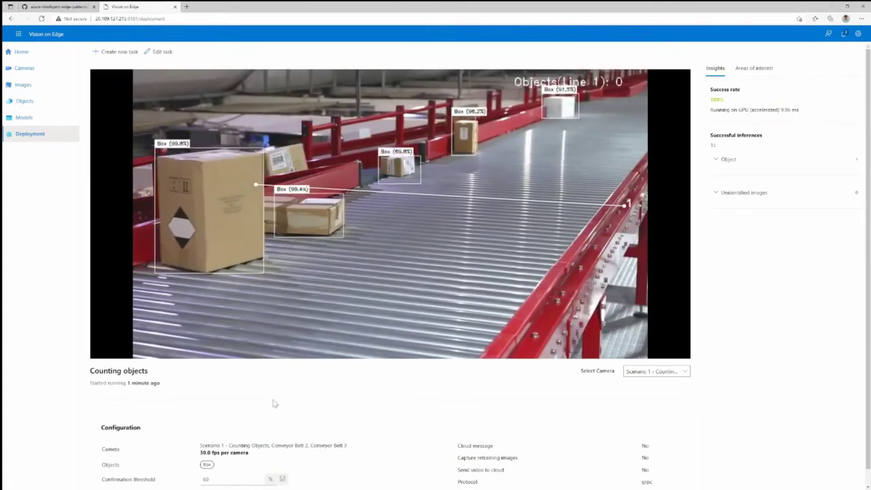
Check the redeployed task's camera configuration, view the Conveyor Belt 2 and Conveyor Belt 3 feeds, and close the Vision on Edge page
{"action": "left_click_drag", "start_coordinate": [281, 445], "coordinate": [206, 453]}
{"action": "left_click", "coordinate": [680, 372]}
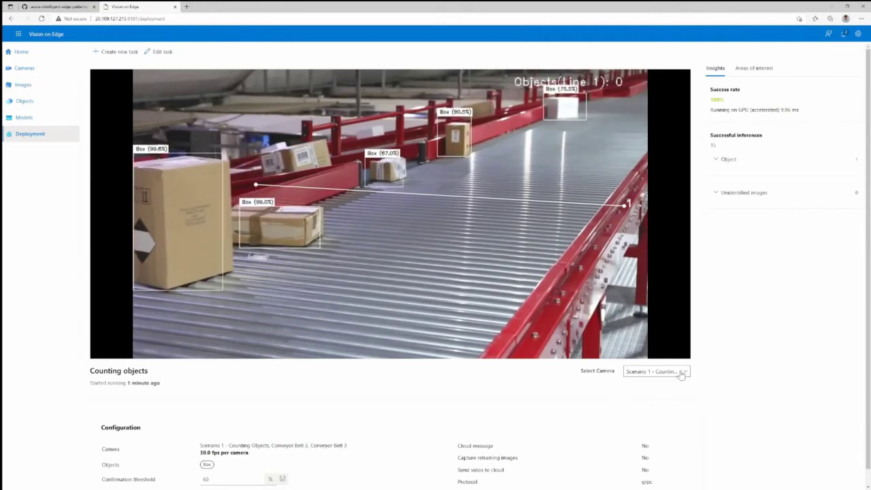
{"action": "left_click", "coordinate": [643, 398]}
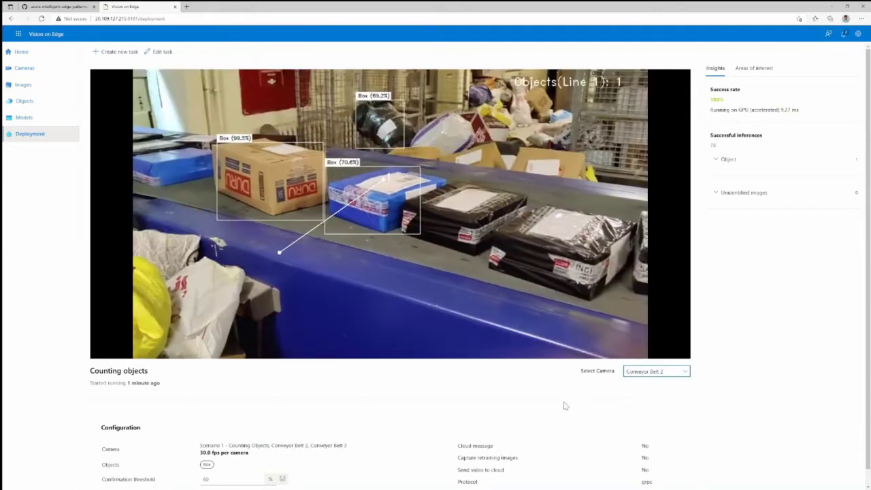
{"action": "left_click", "coordinate": [652, 372]}
{"action": "left_click", "coordinate": [654, 411]}
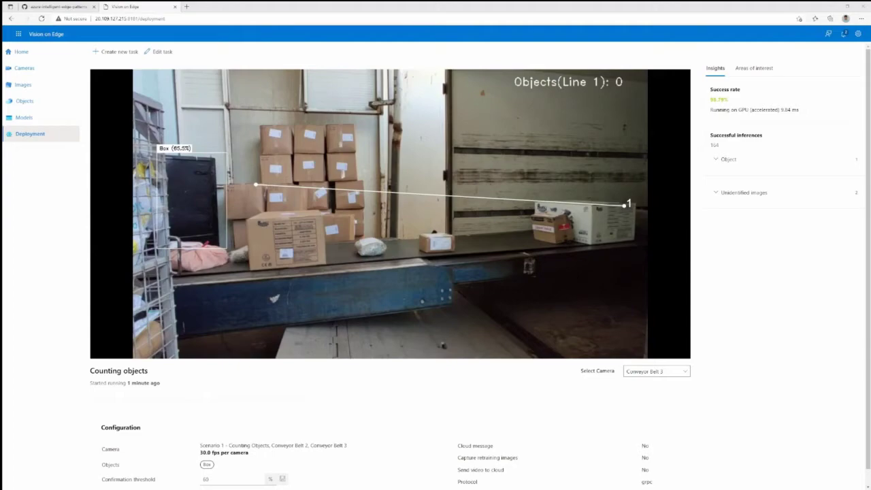
{"action": "key", "text": "ctrl+w"}
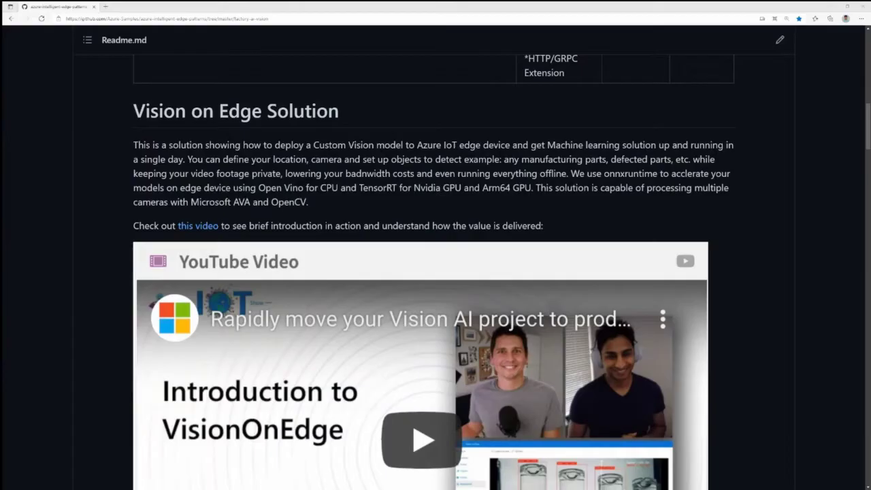
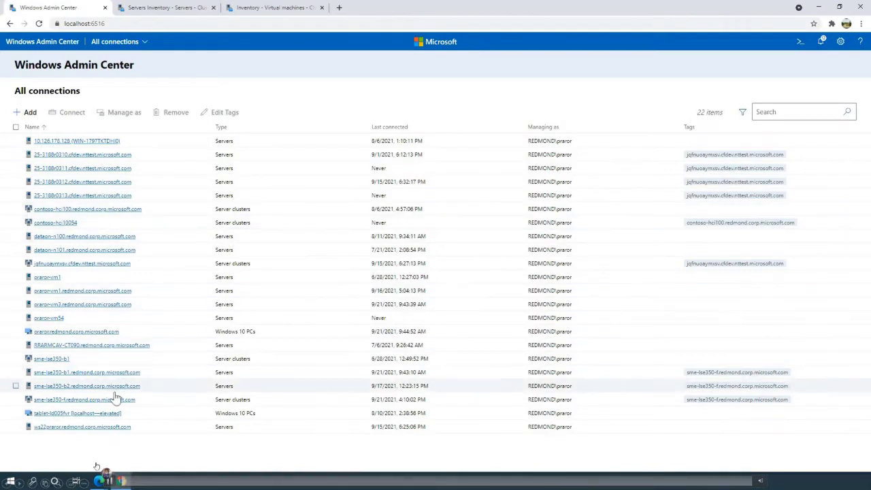
In Windows Admin Center, open the sme-lse350-f cluster, look over its dashboard and show its server inventory
{"action": "left_click", "coordinate": [96, 401]}
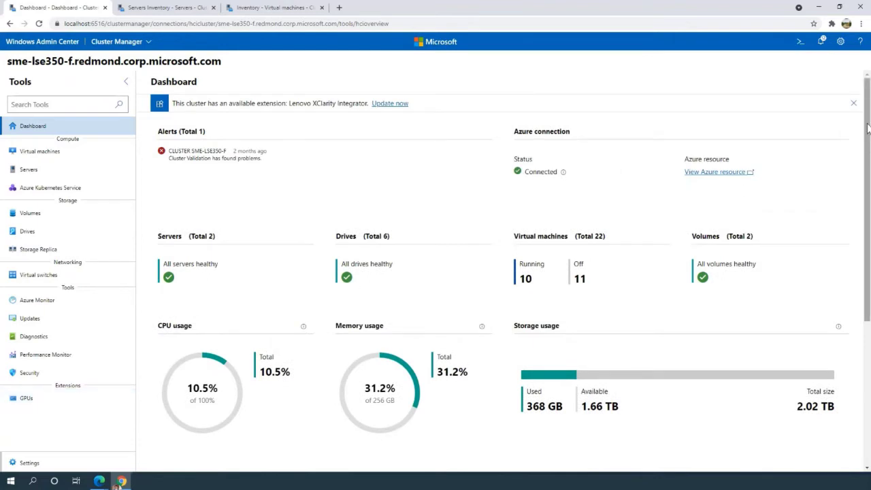
{"action": "left_click_drag", "start_coordinate": [868, 129], "coordinate": [847, 121]}
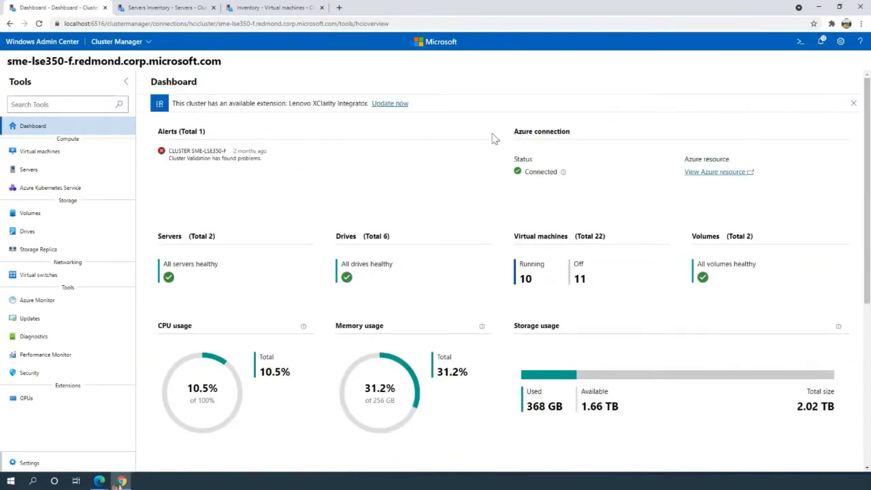
{"action": "left_click", "coordinate": [59, 176]}
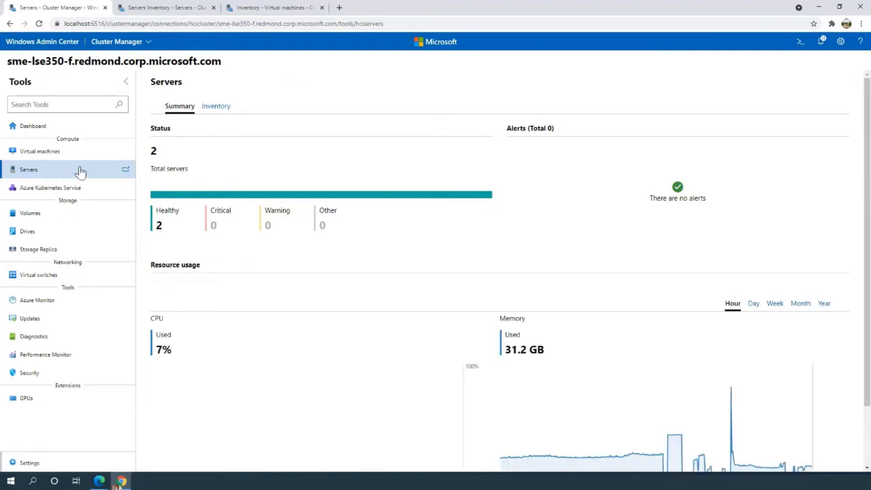
{"action": "left_click", "coordinate": [217, 106]}
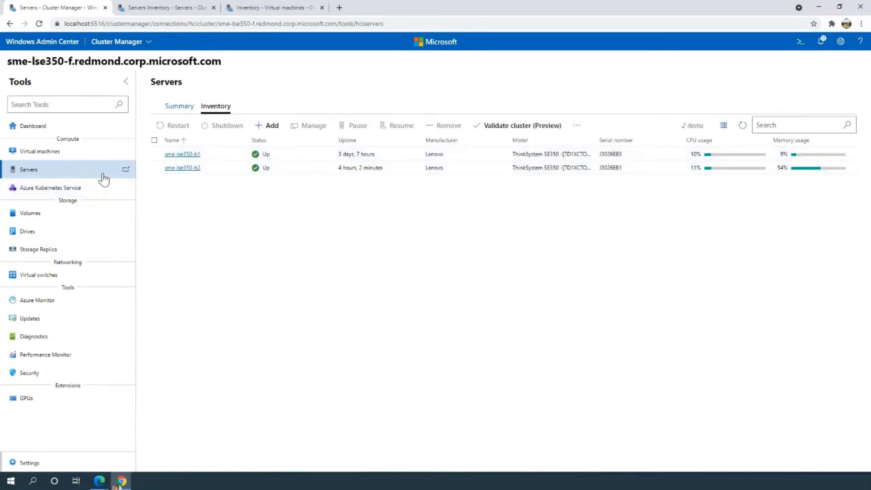
Review the cluster's virtual machine inventory, select the VM hosted on sme-lse350-b1, and open the GPUs extension
{"action": "left_click", "coordinate": [76, 161]}
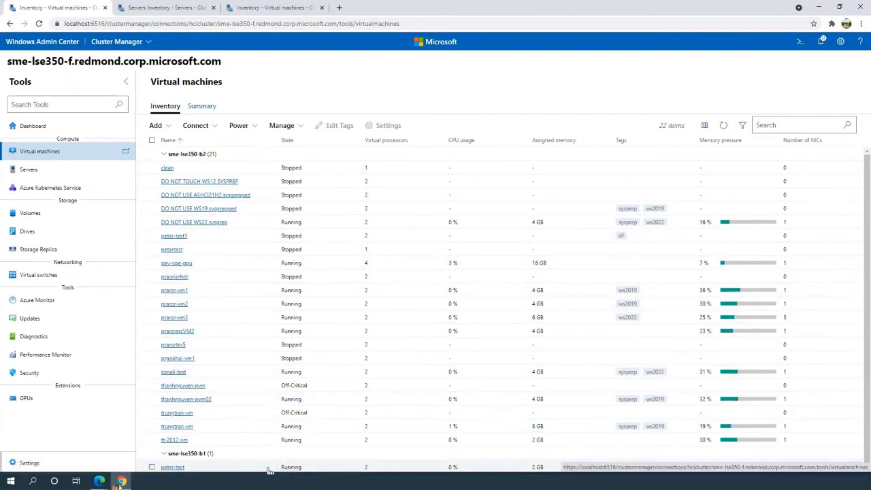
{"action": "left_click", "coordinate": [217, 467]}
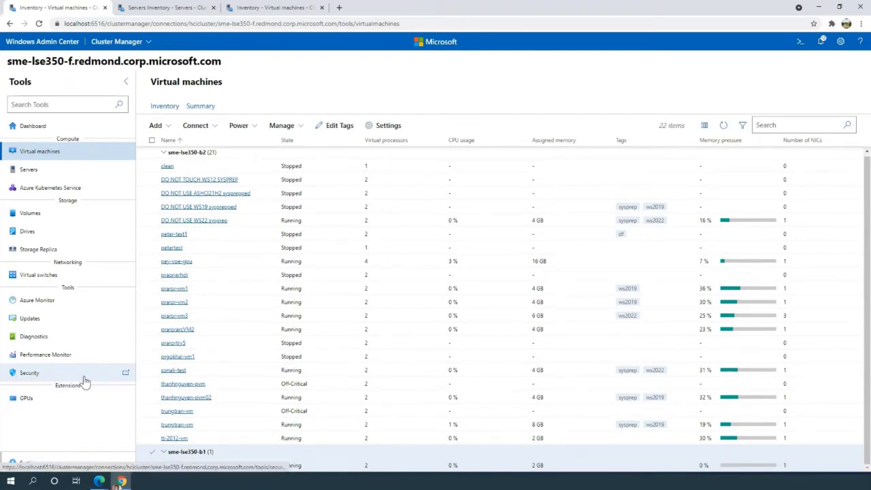
{"action": "left_click", "coordinate": [47, 399]}
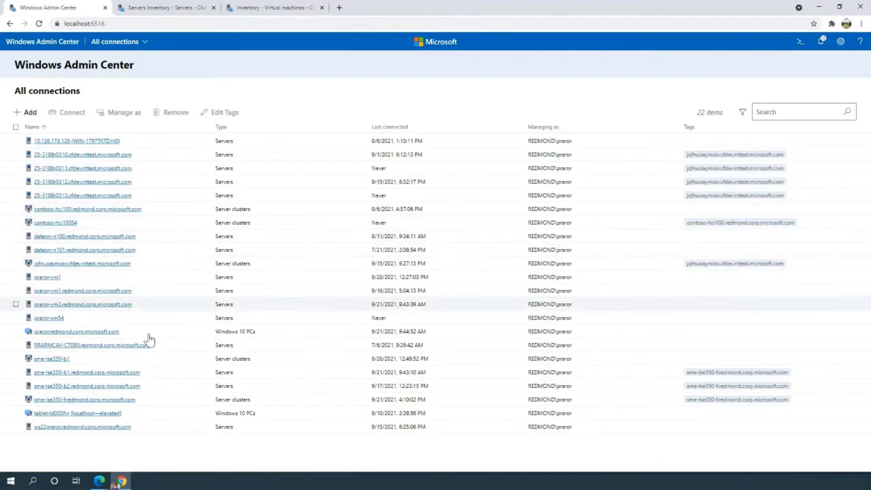
Reopen the sme-lse350-f cluster and go through its server and virtual machine inventories again to the GPUs extension
{"action": "left_click", "coordinate": [97, 404]}
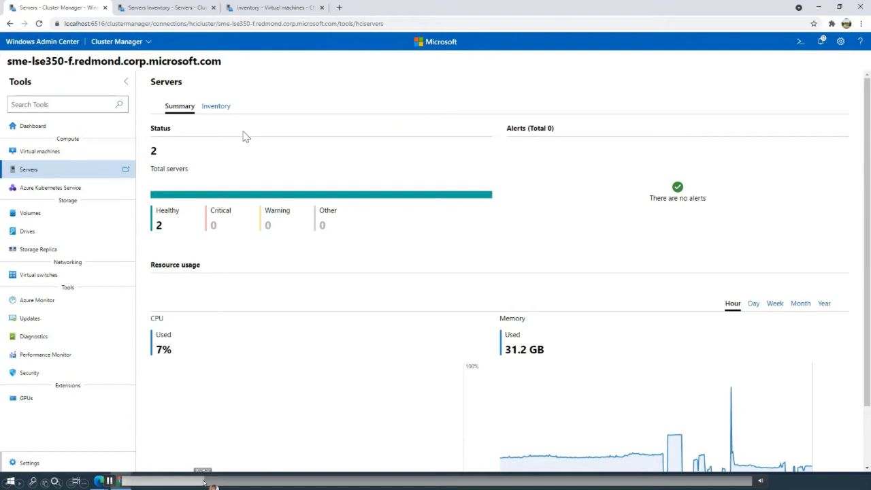
{"action": "left_click", "coordinate": [216, 106]}
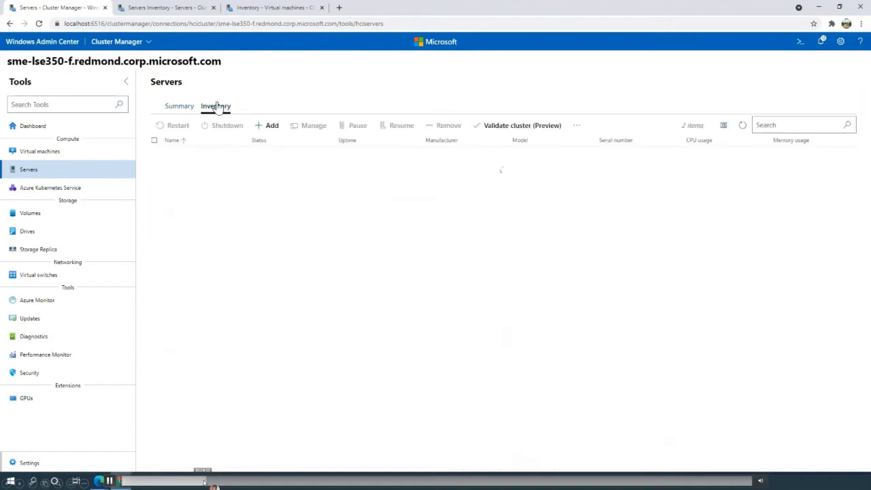
{"action": "left_click", "coordinate": [76, 159]}
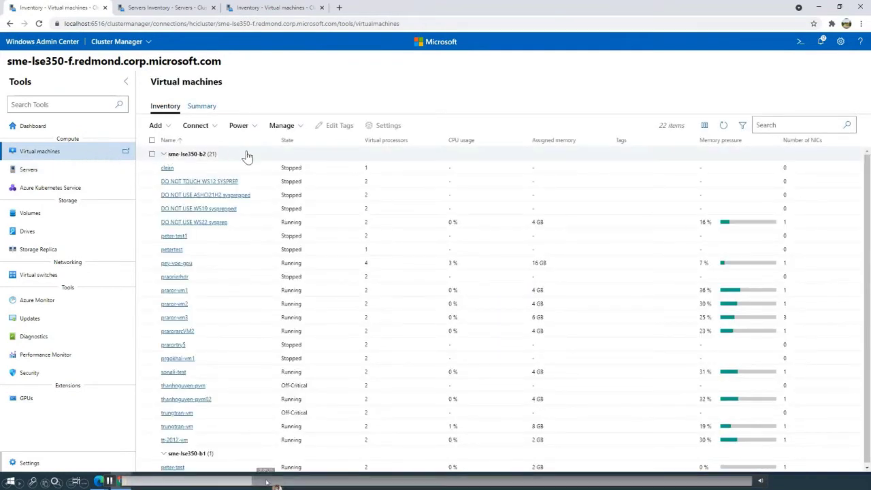
{"action": "left_click", "coordinate": [223, 468]}
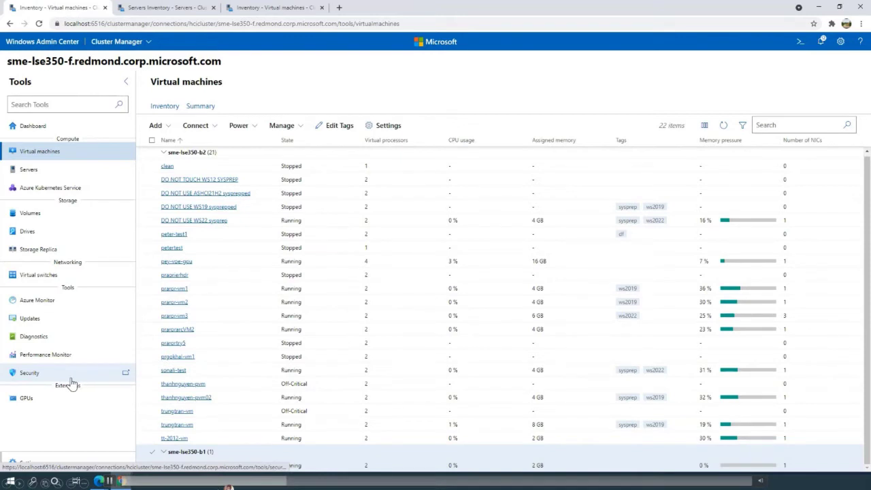
{"action": "left_click", "coordinate": [47, 401]}
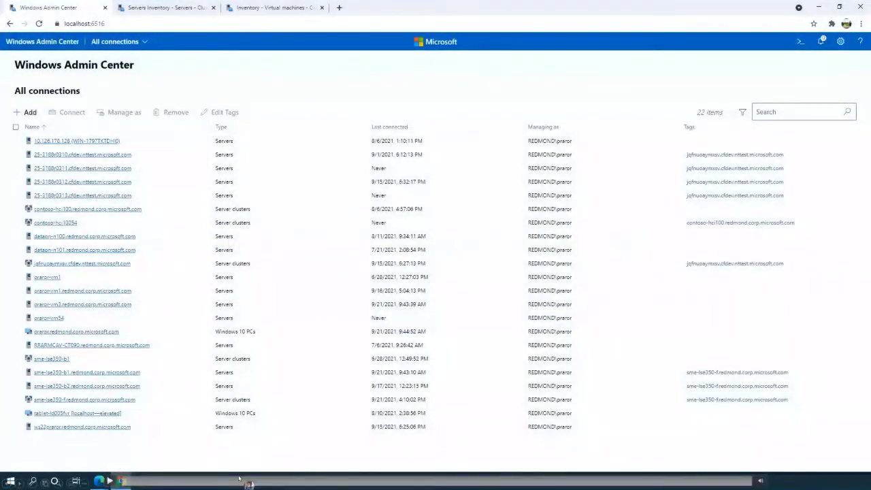
Check the assignment status details of the Microsoft Basic Display Adapter on both servers
{"action": "left_click", "coordinate": [109, 482]}
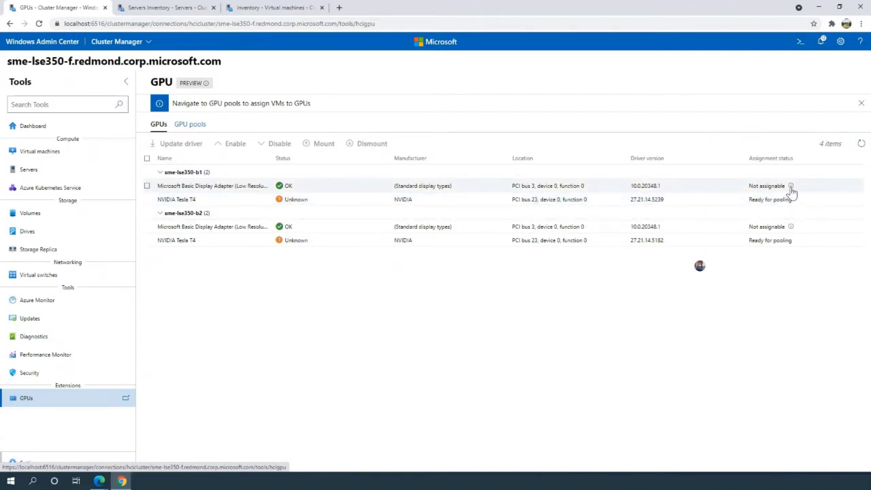
{"action": "mouse_move", "coordinate": [792, 190]}
{"action": "mouse_move", "coordinate": [792, 230]}
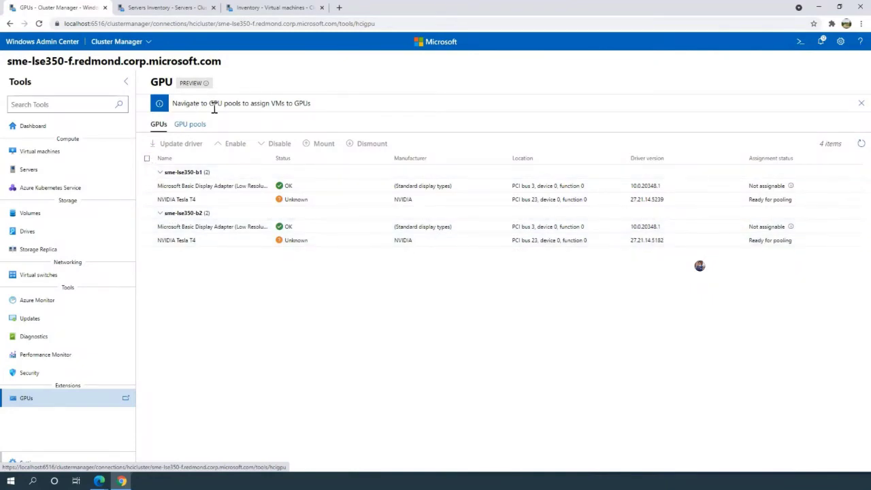
Start a new GPU pool covering the servers sme-lse350-b1 and sme-lse350-b2
{"action": "left_click", "coordinate": [193, 126]}
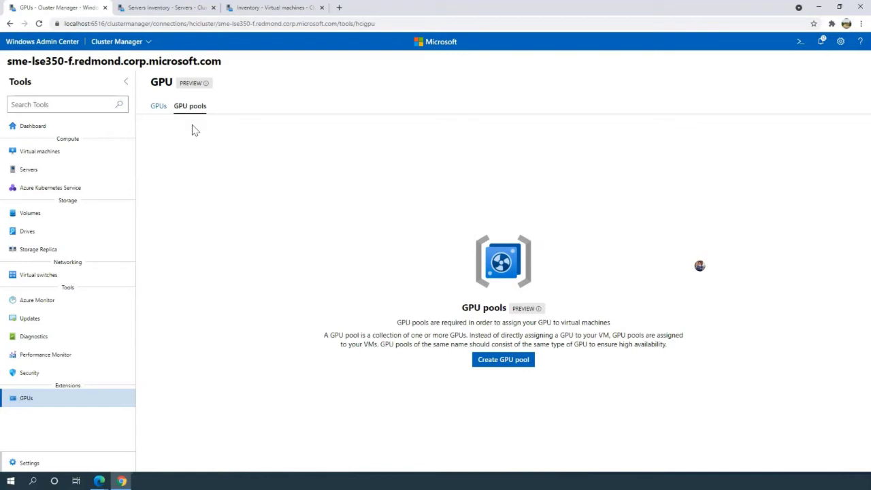
{"action": "left_click", "coordinate": [520, 360]}
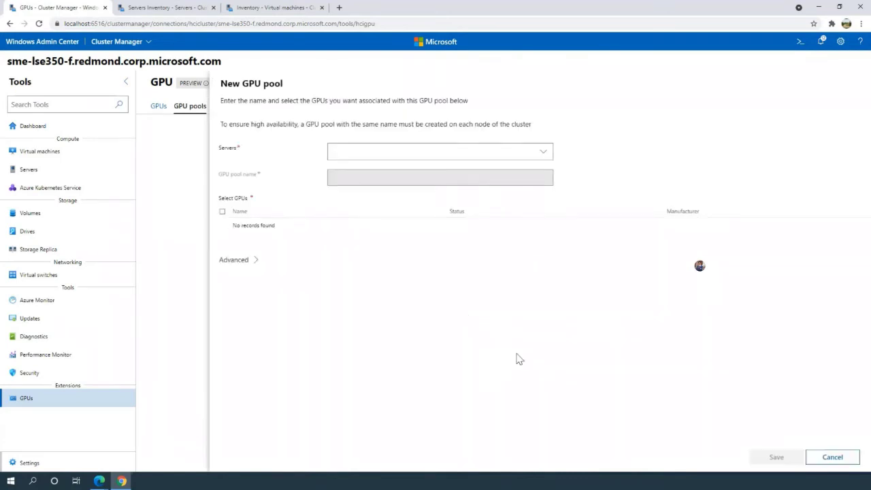
{"action": "left_click", "coordinate": [365, 151]}
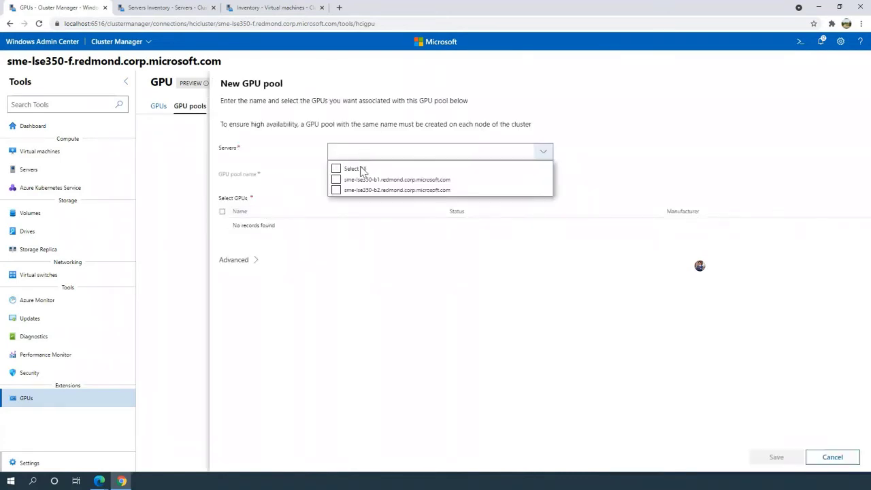
{"action": "left_click", "coordinate": [360, 179]}
{"action": "left_click", "coordinate": [361, 190]}
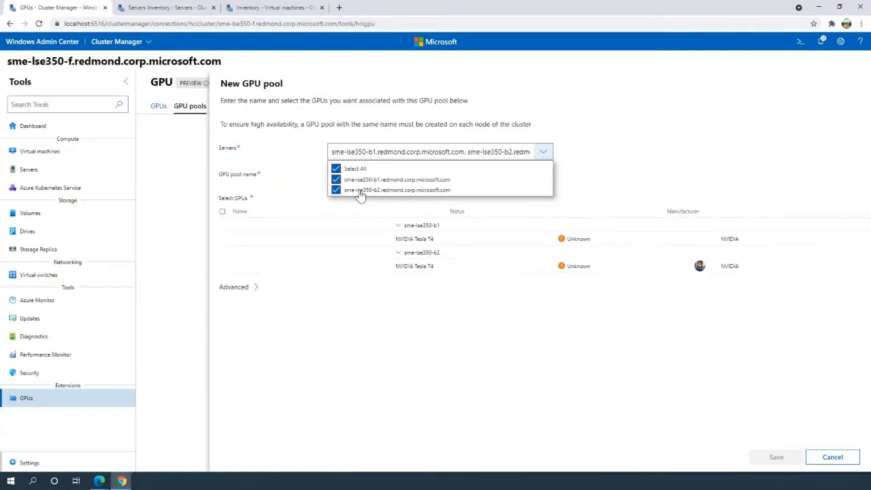
{"action": "left_click", "coordinate": [367, 151]}
Include the NVIDIA Tesla T4 of each server in the new pool, name it testpool and save it
{"action": "left_click", "coordinate": [304, 239]}
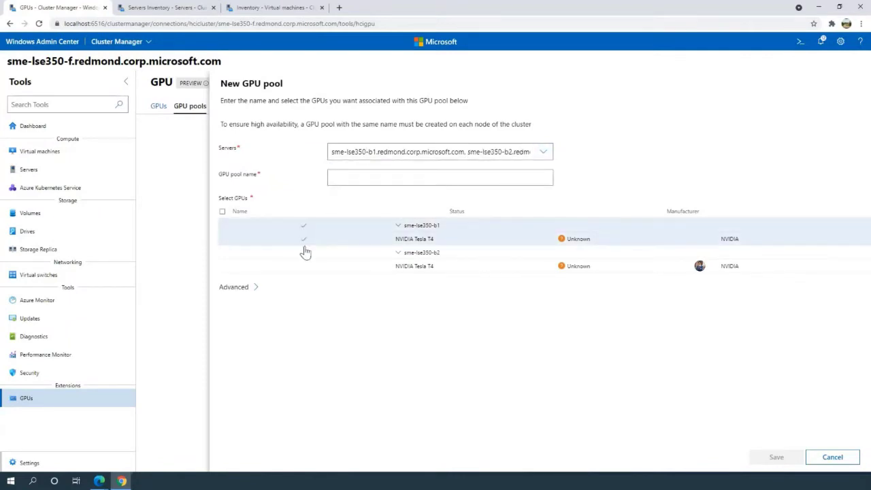
{"action": "left_click", "coordinate": [304, 266]}
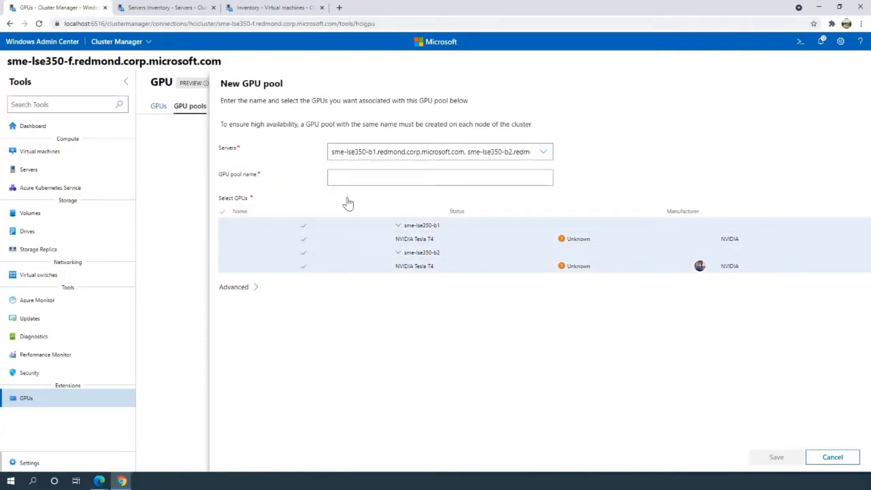
{"action": "left_click", "coordinate": [364, 175]}
{"action": "type", "text": "testpool"}
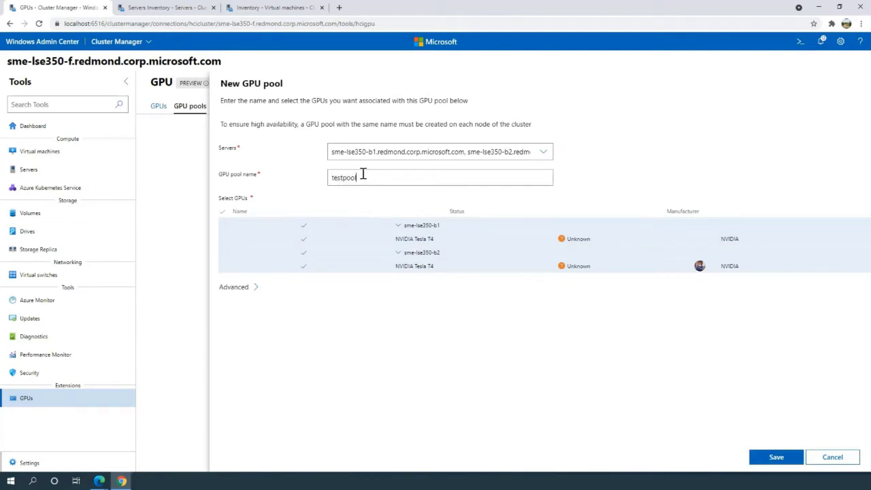
{"action": "left_click", "coordinate": [761, 457]}
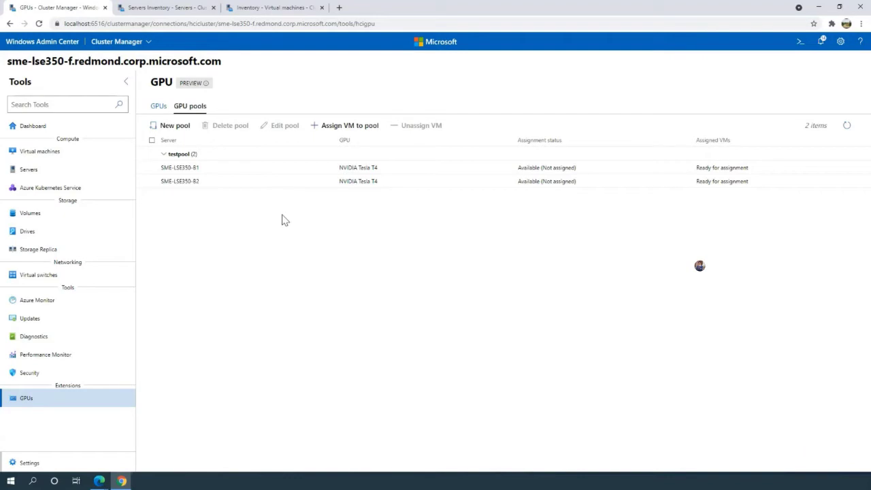
Assign the VM hosted on sme-lse350-b1 to that server's testpool GPU, with the offline action configured to force shutdown
{"action": "left_click", "coordinate": [265, 8]}
{"action": "left_click", "coordinate": [233, 173]}
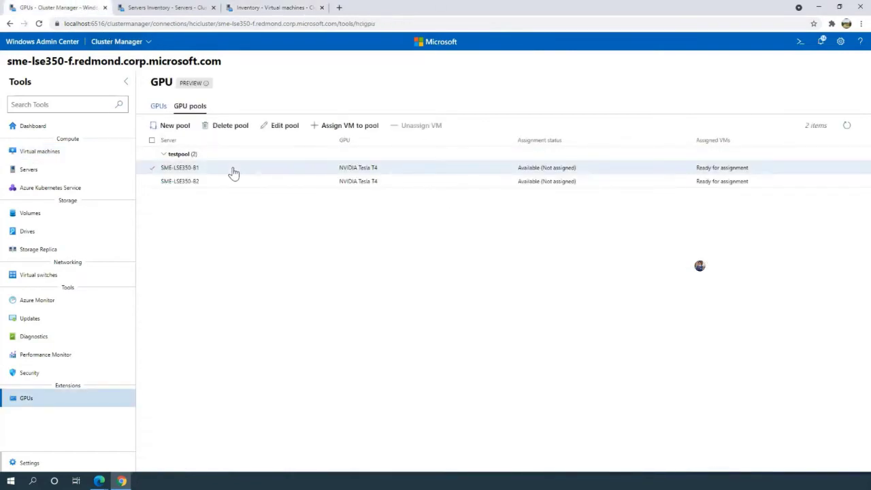
{"action": "left_click", "coordinate": [344, 126]}
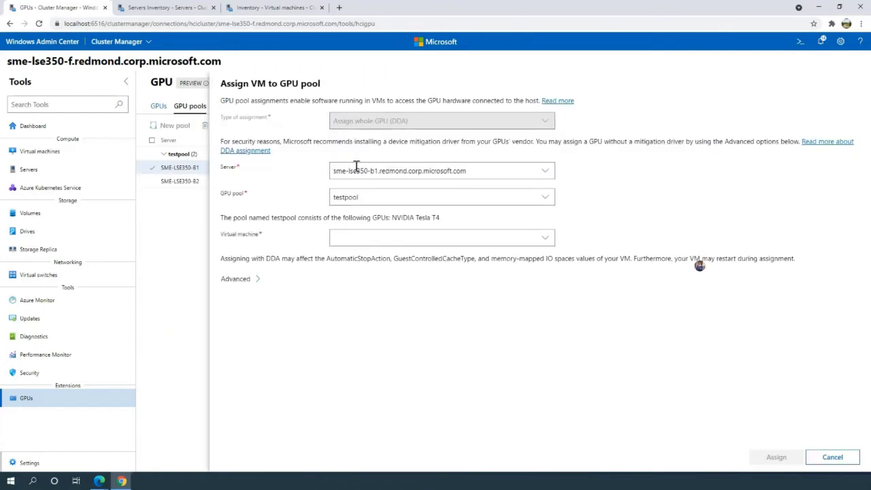
{"action": "left_click", "coordinate": [348, 235]}
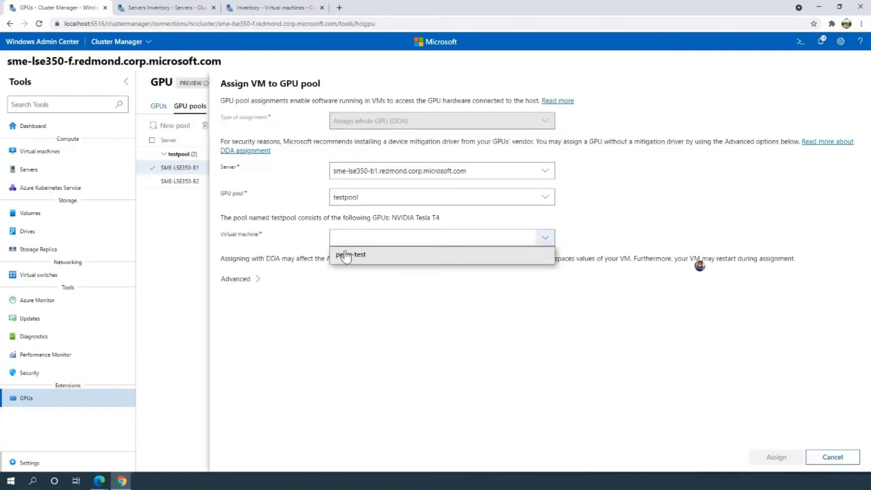
{"action": "left_click", "coordinate": [347, 254]}
{"action": "left_click", "coordinate": [250, 279]}
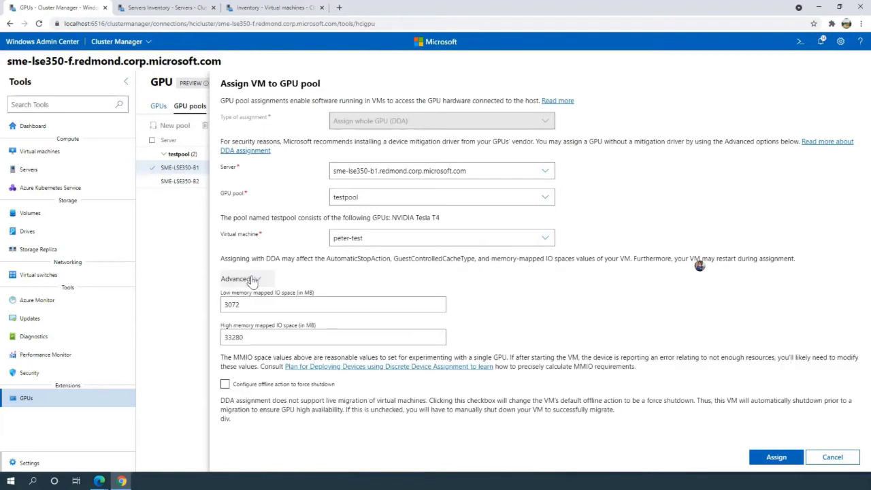
{"action": "left_click", "coordinate": [297, 390]}
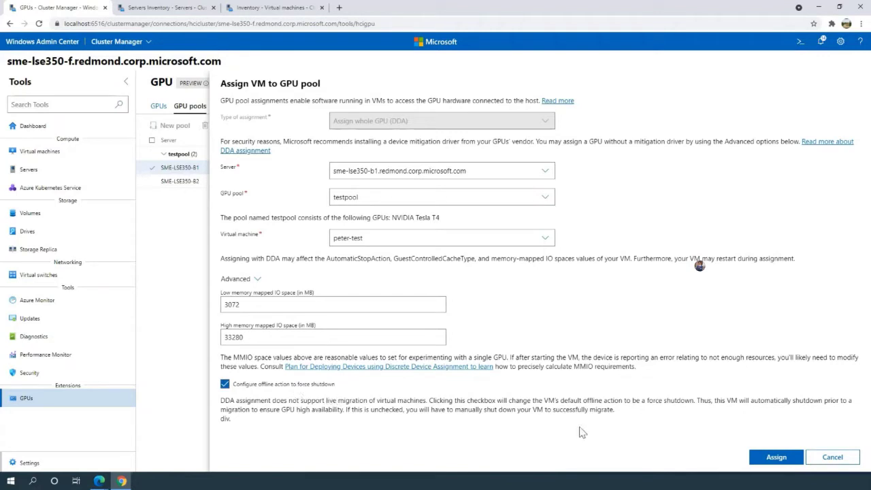
{"action": "left_click", "coordinate": [771, 459]}
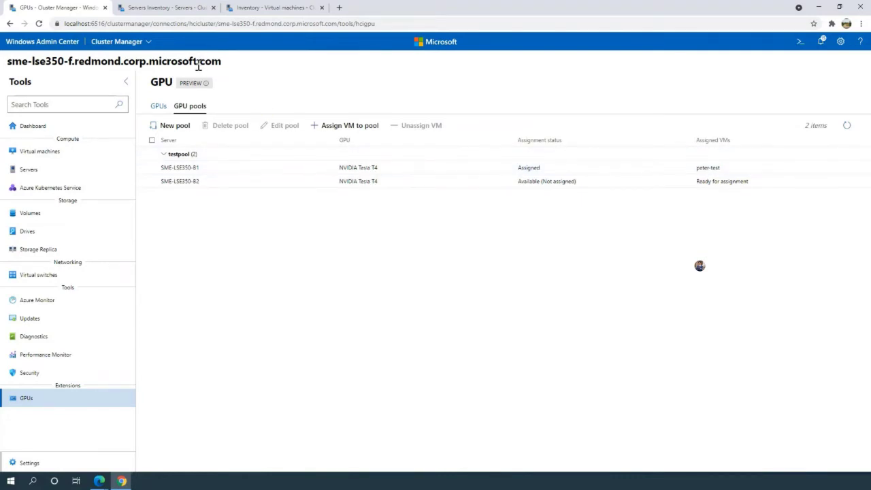
Pause the server sme-lse350-b1 for maintenance from the cluster's server inventory
{"action": "left_click", "coordinate": [181, 11]}
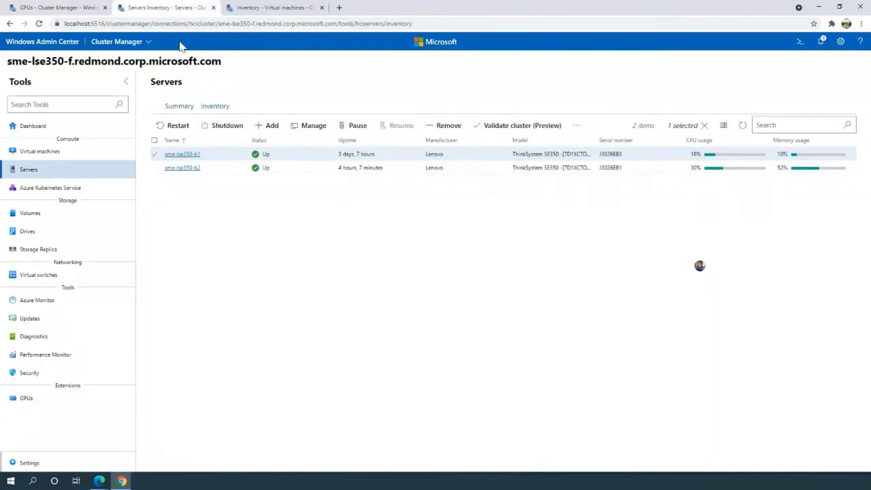
{"action": "left_click", "coordinate": [359, 127]}
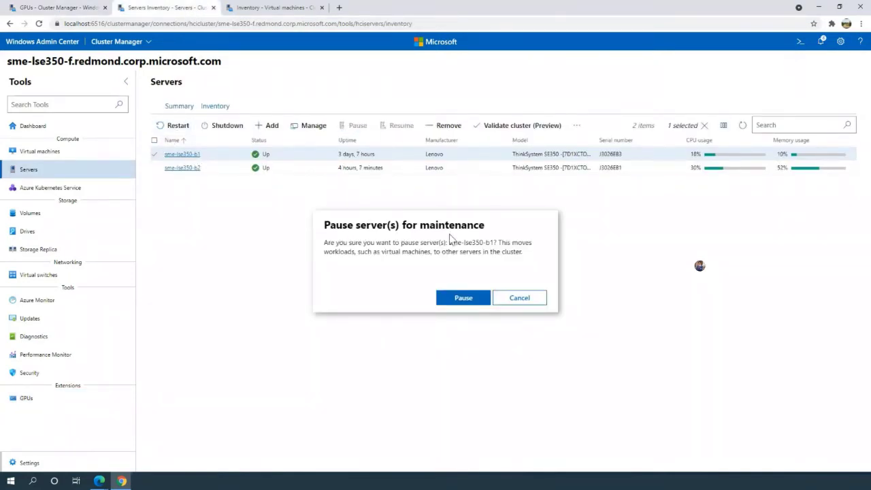
{"action": "left_click", "coordinate": [454, 293]}
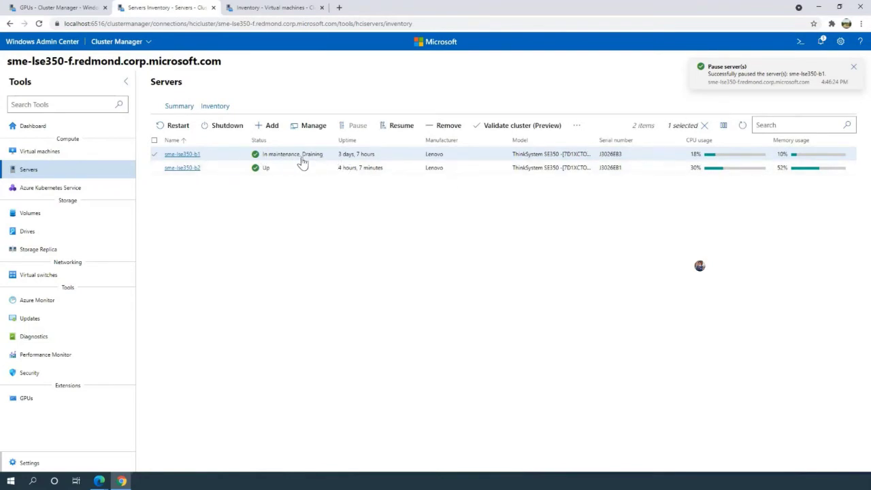
Refresh the virtual machine inventory and the GPU pools list to check where the GPU-assigned VM and its assignment are hosted
{"action": "left_click", "coordinate": [282, 10]}
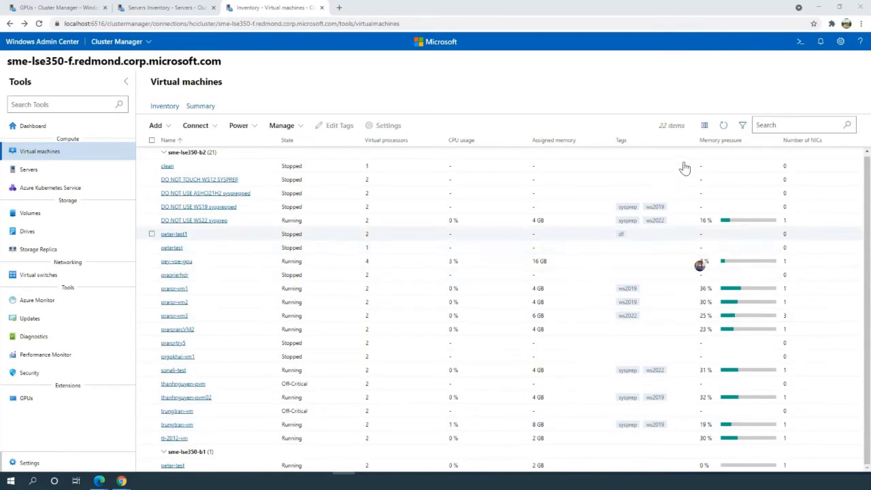
{"action": "left_click", "coordinate": [724, 129]}
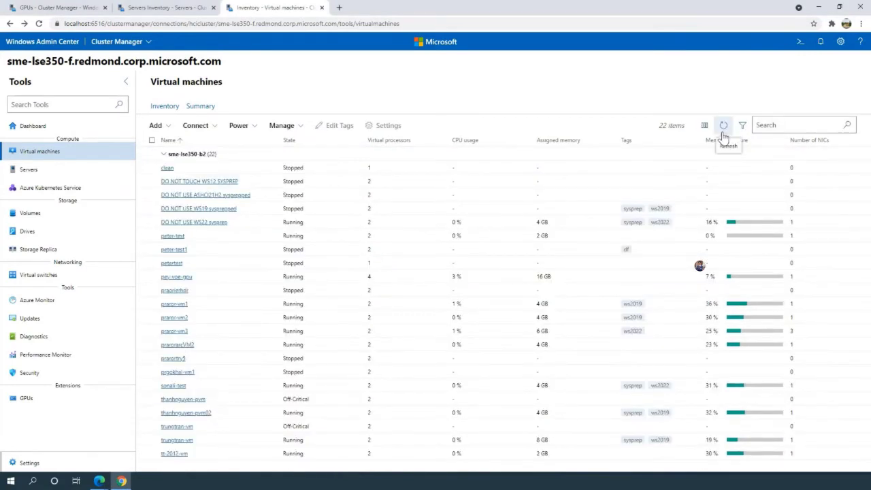
{"action": "left_click", "coordinate": [231, 240]}
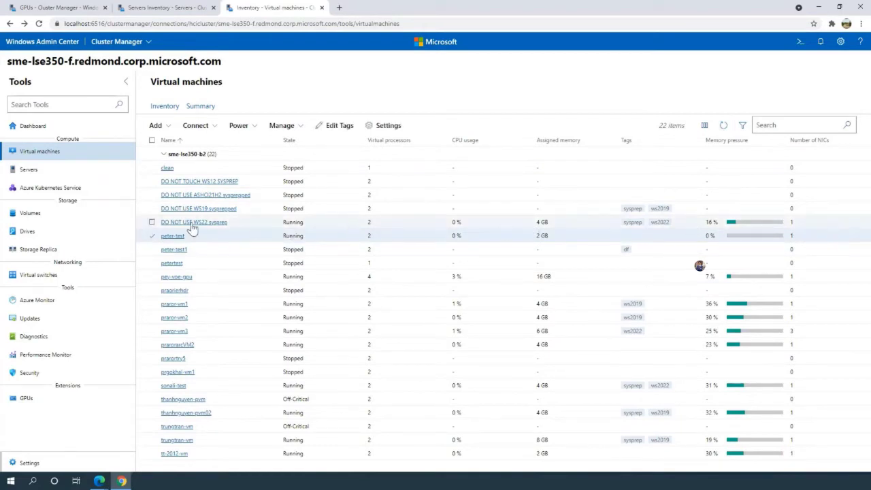
{"action": "left_click", "coordinate": [72, 8]}
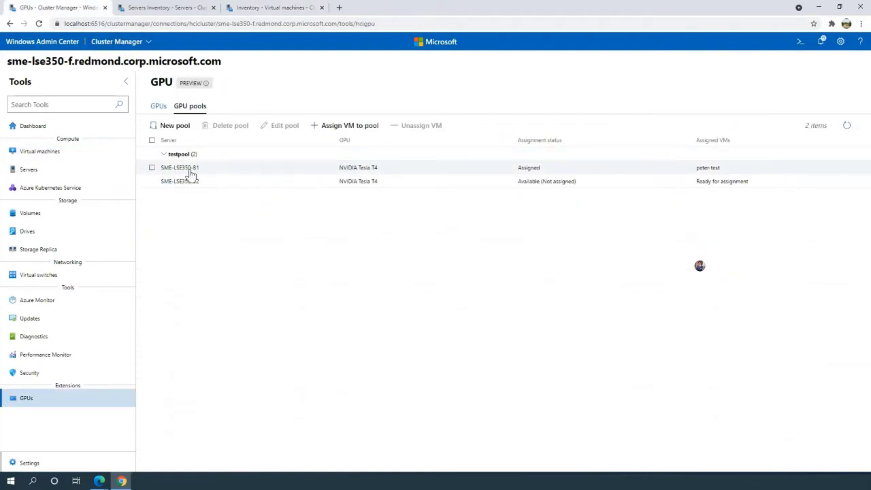
{"action": "left_click", "coordinate": [848, 127]}
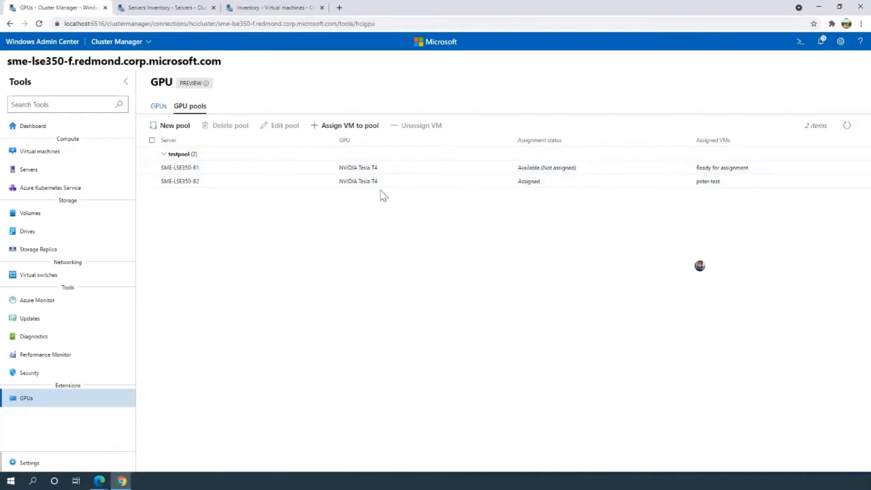
Unassign the VM from the testpool GPU on SME-LSE350-B2
{"action": "left_click", "coordinate": [183, 190]}
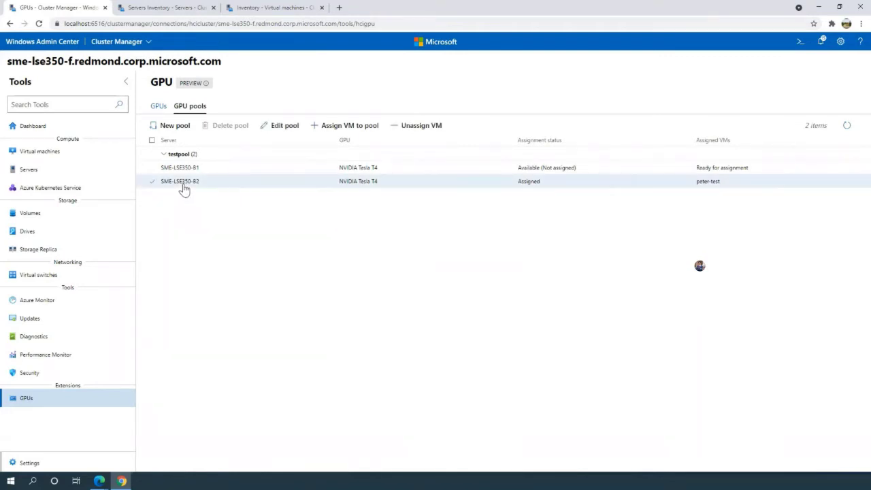
{"action": "left_click", "coordinate": [405, 126]}
{"action": "left_click", "coordinate": [693, 143]}
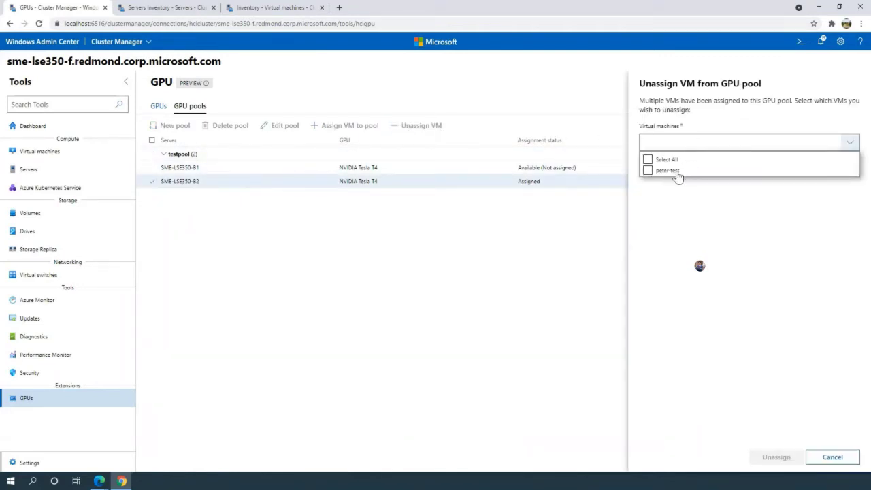
{"action": "left_click", "coordinate": [677, 172]}
{"action": "left_click", "coordinate": [713, 143]}
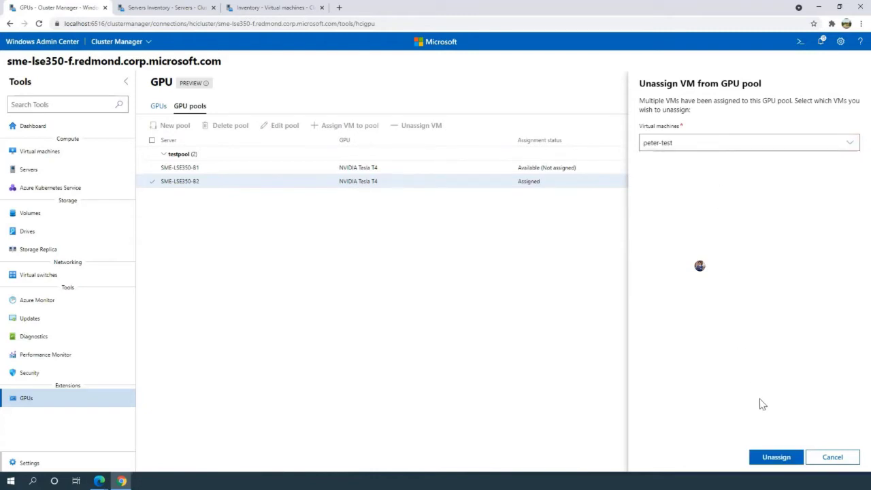
{"action": "left_click", "coordinate": [779, 458]}
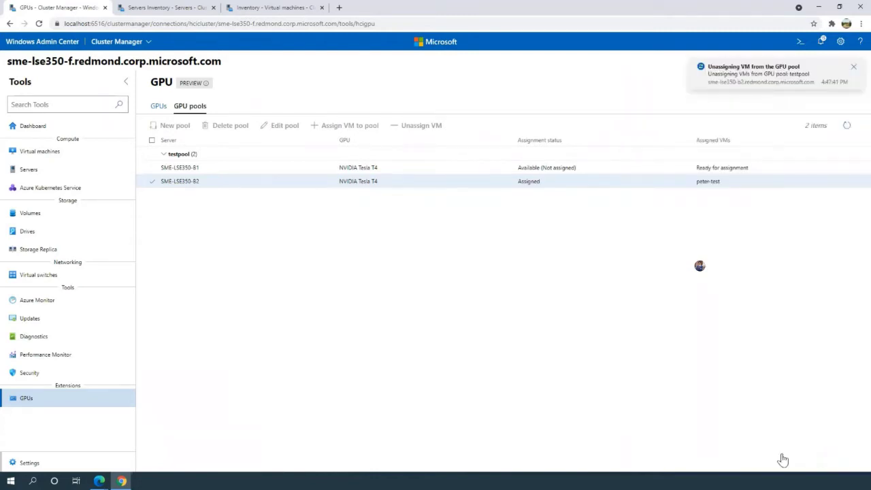